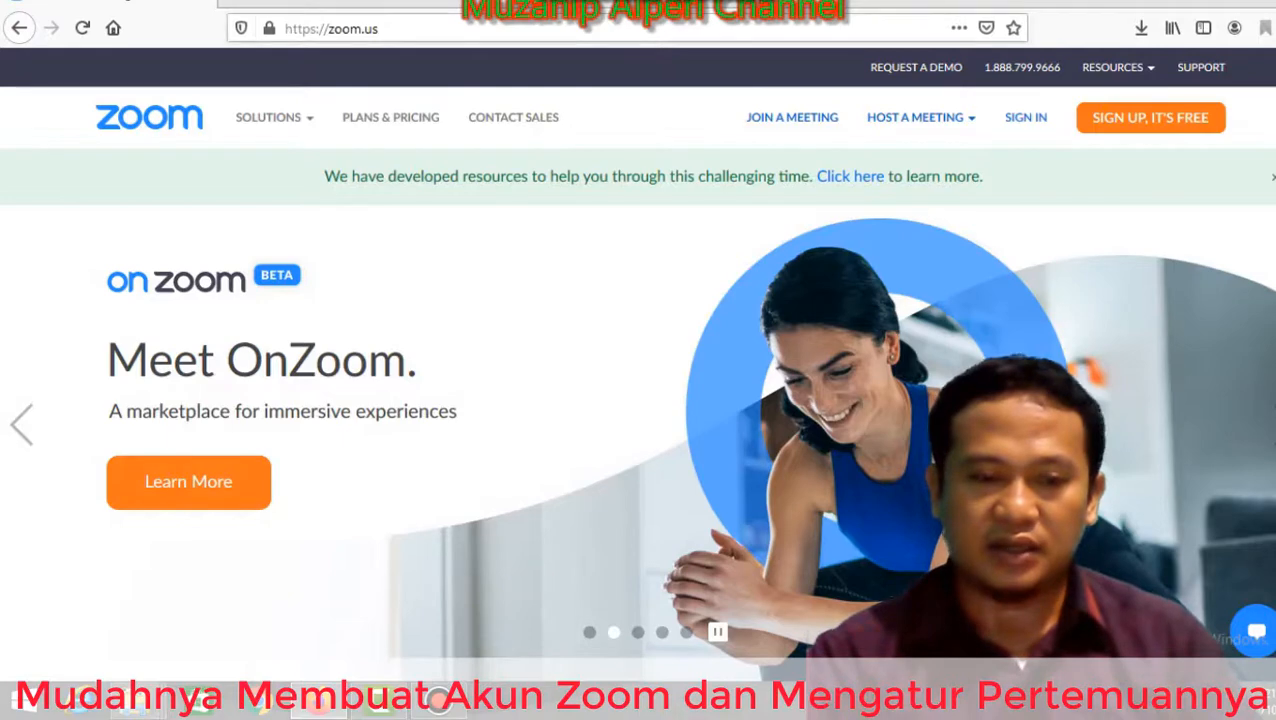
# Start the free Zoom account sign-up from the homepage.
pyautogui.click(380, 28)
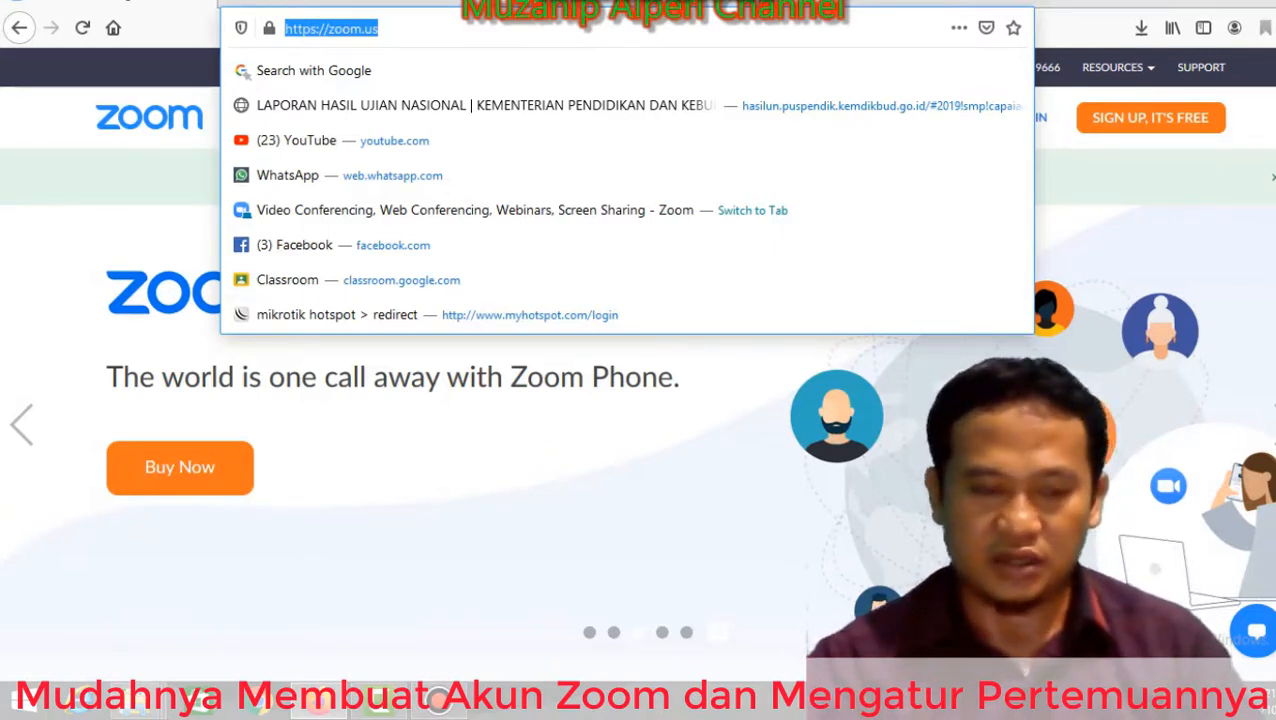
pyautogui.press('Return')
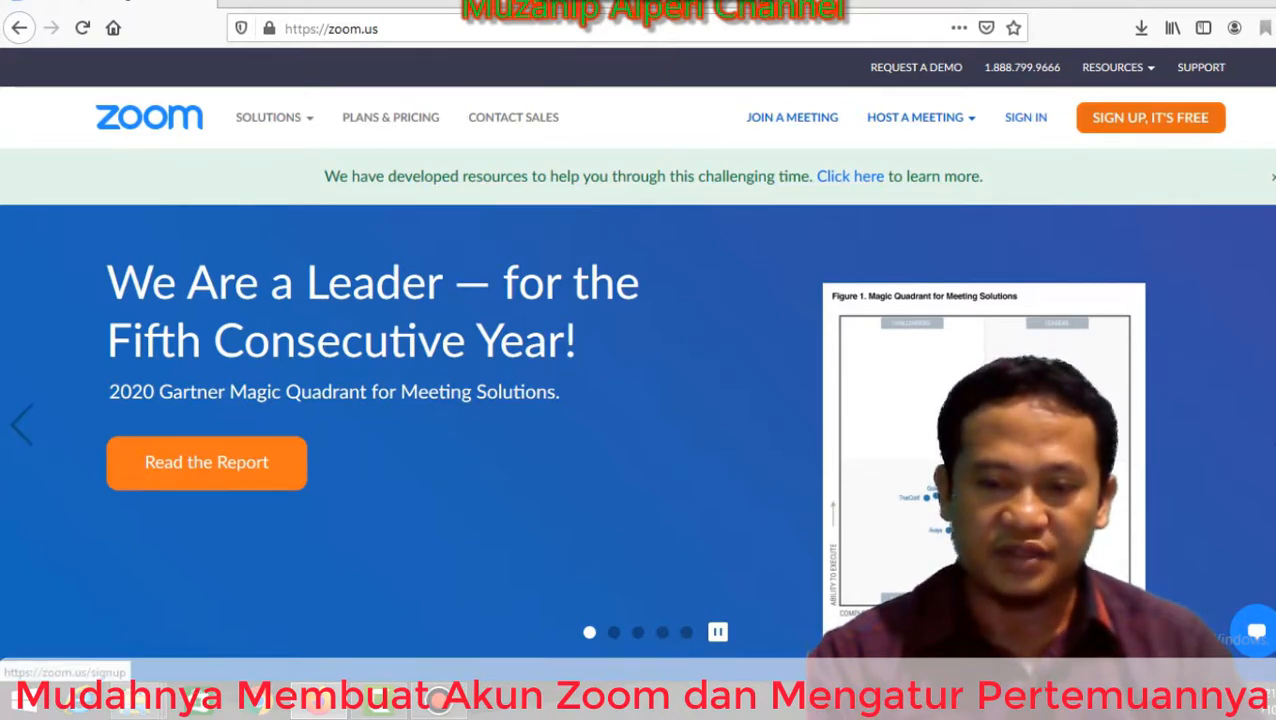
pyautogui.click(1150, 117)
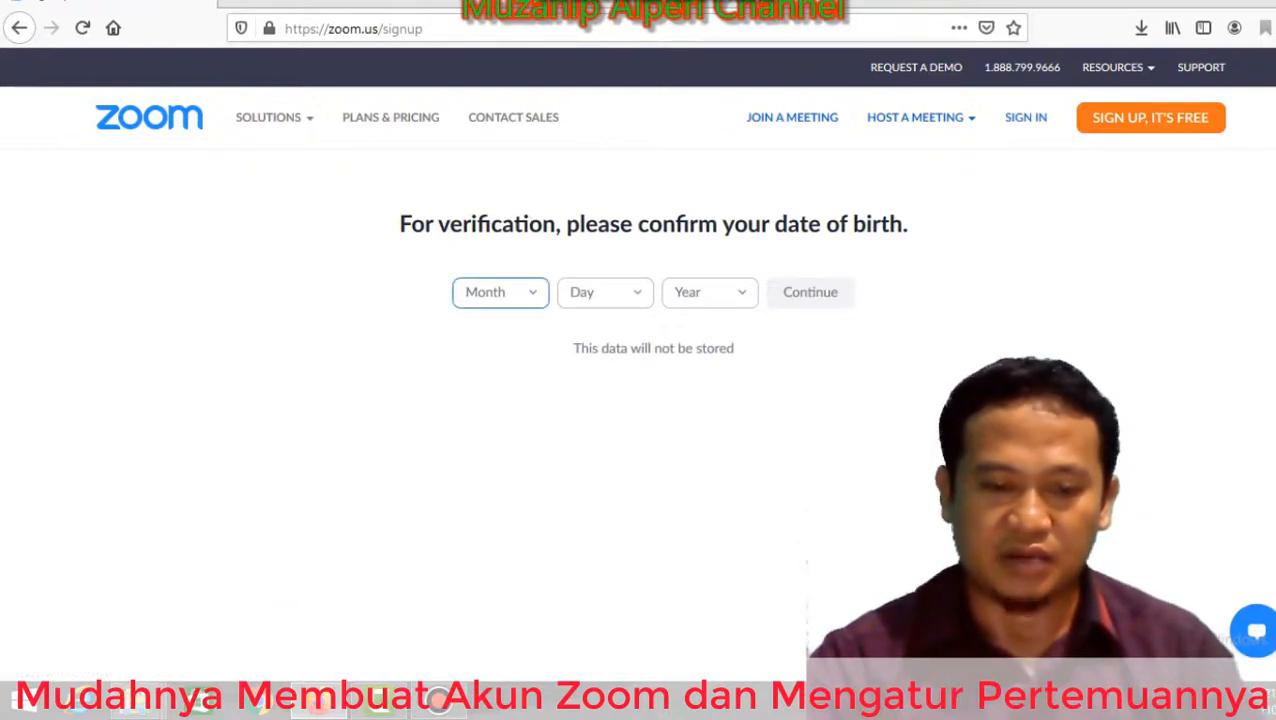
pyautogui.click(500, 292)
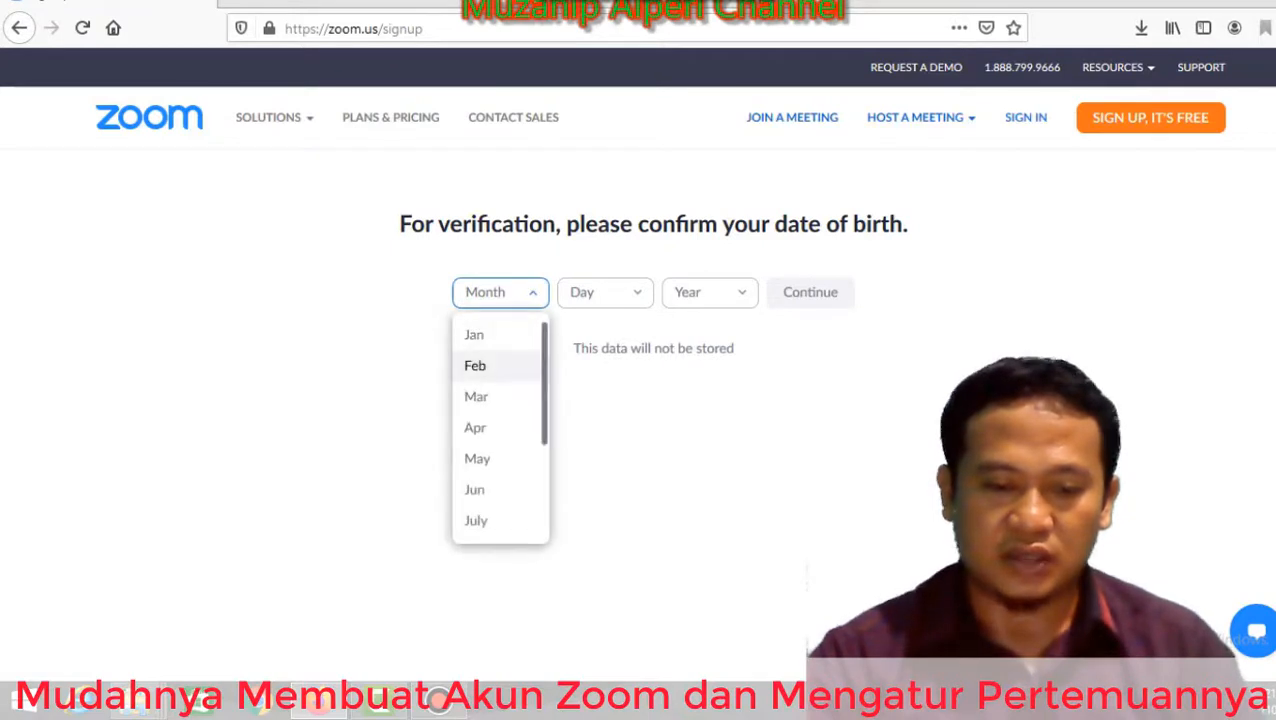
pyautogui.scroll(-3, 500, 430)
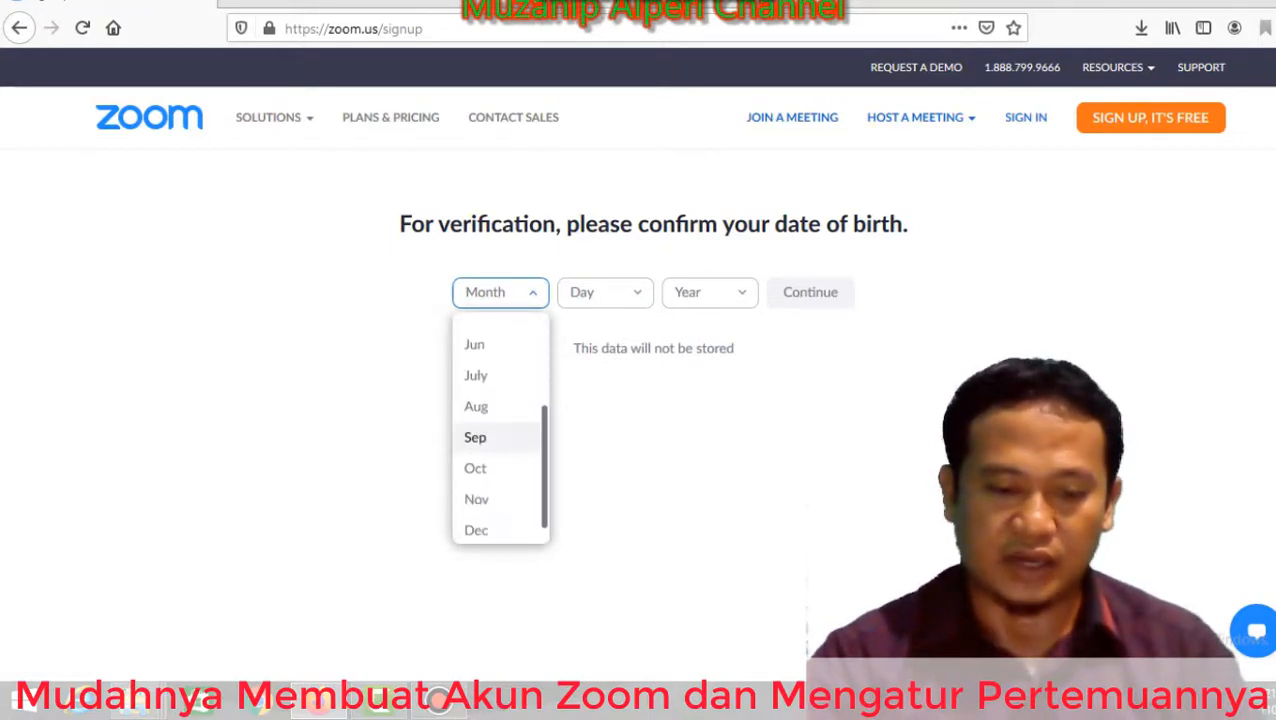
pyautogui.click(475, 468)
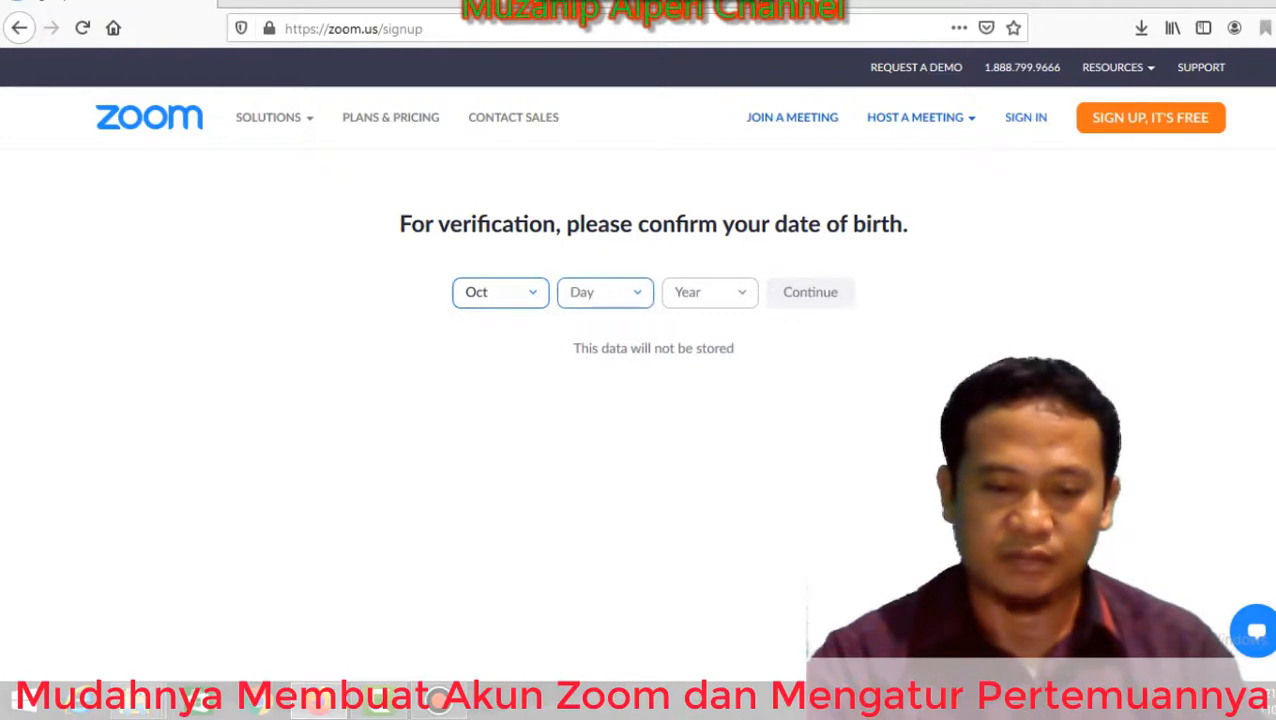
pyautogui.click(636, 292)
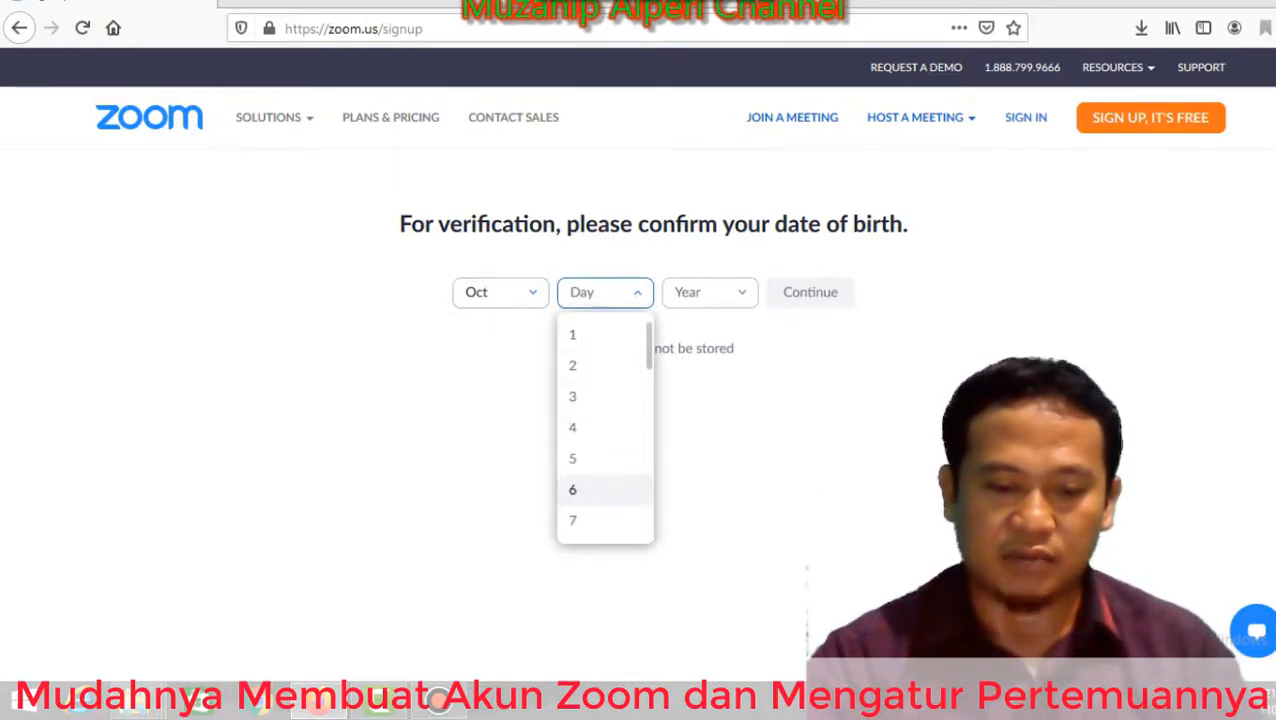
pyautogui.click(580, 489)
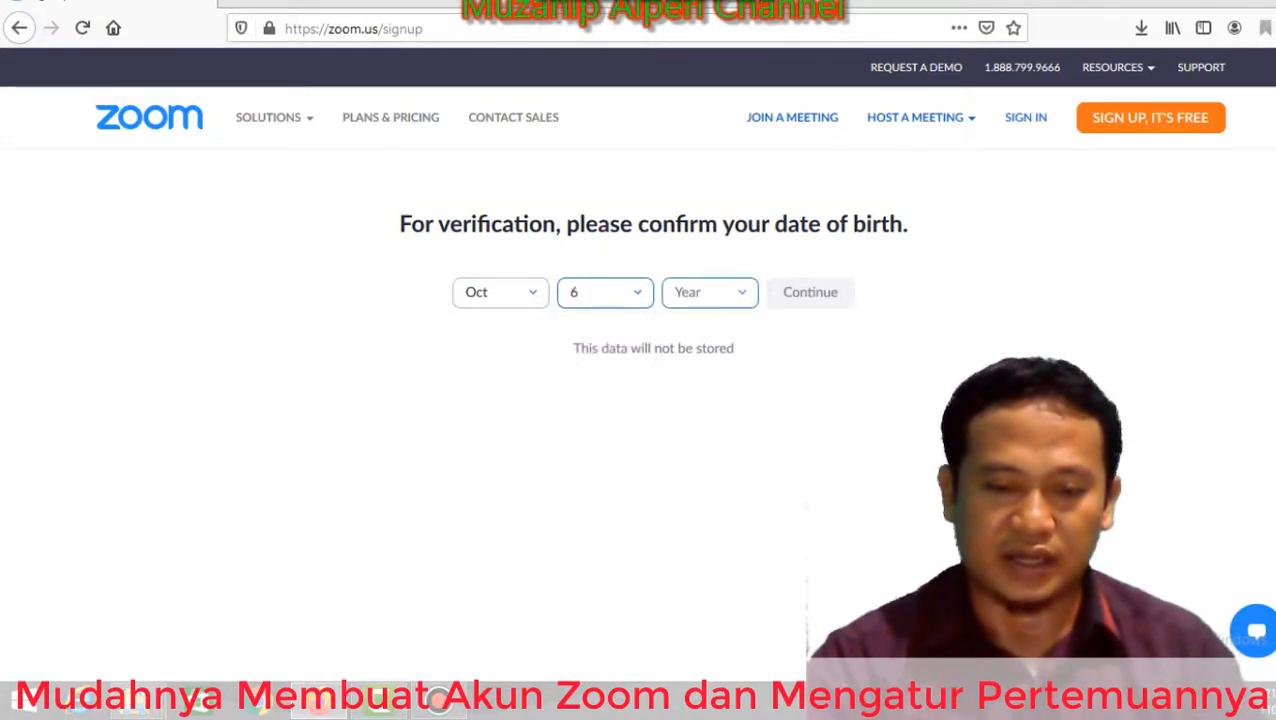
pyautogui.click(740, 293)
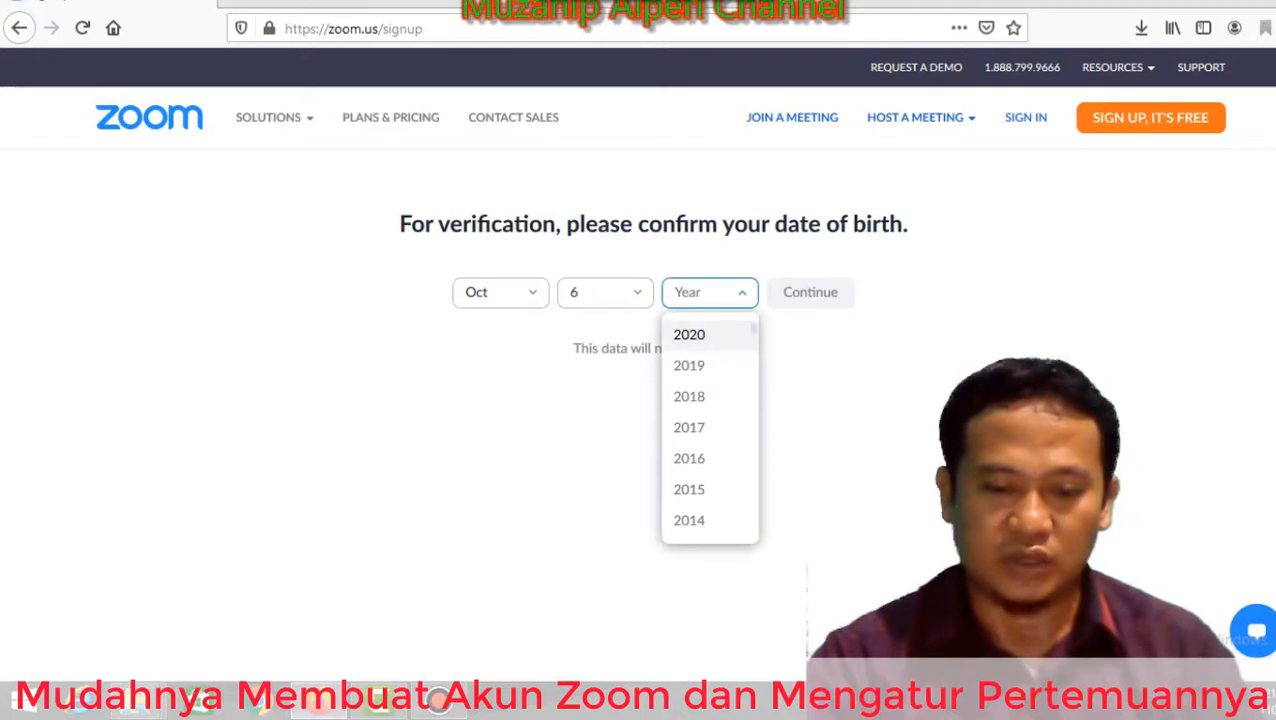
pyautogui.scroll(-6, 710, 430)
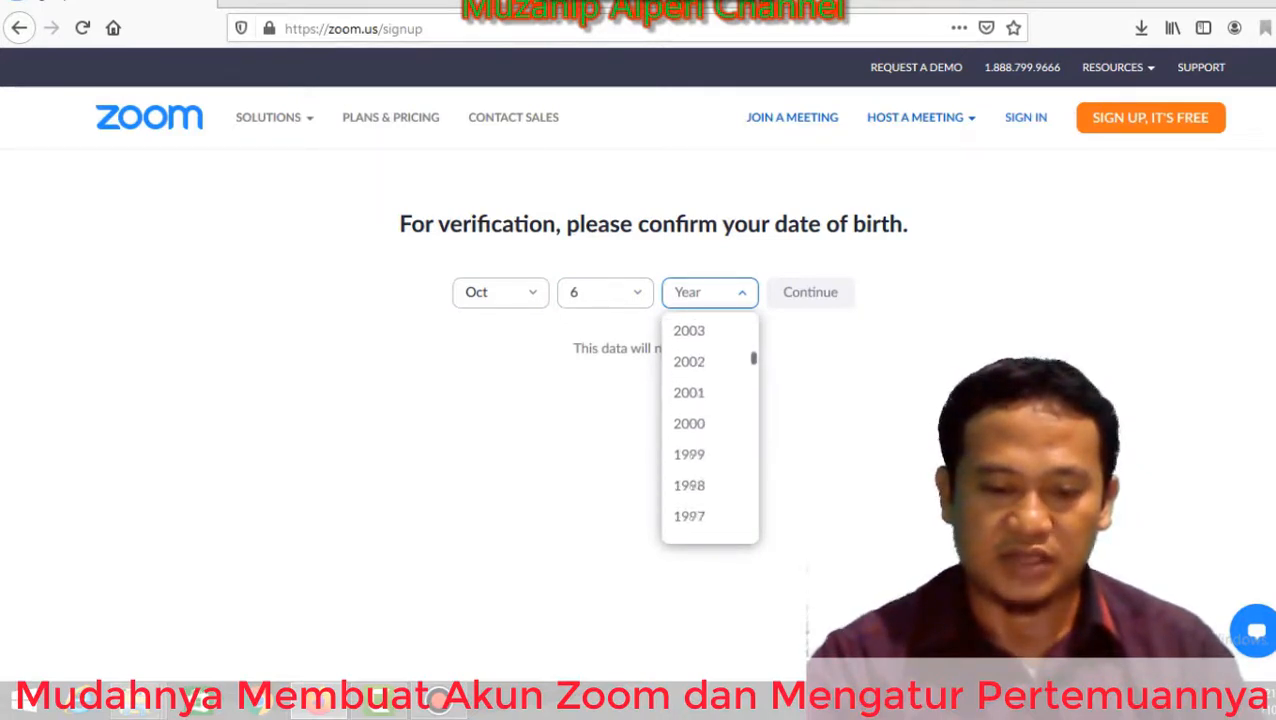
pyautogui.scroll(-7, 710, 400)
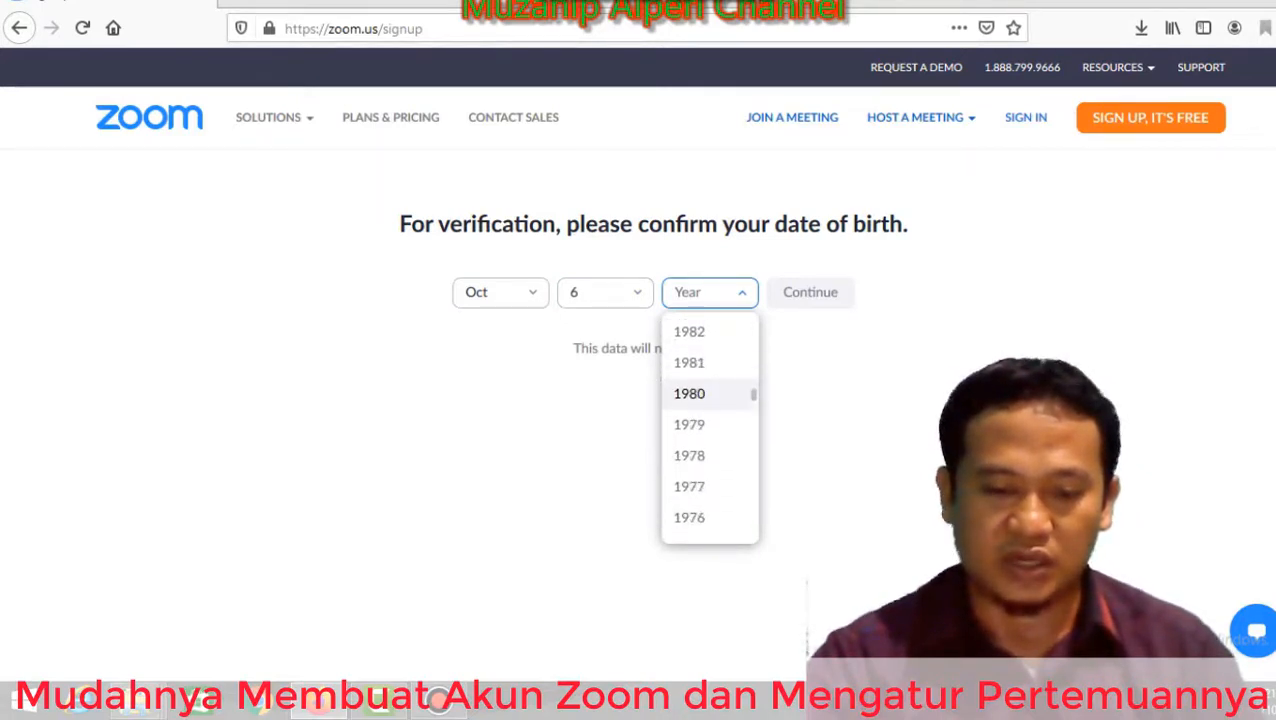
pyautogui.click(689, 424)
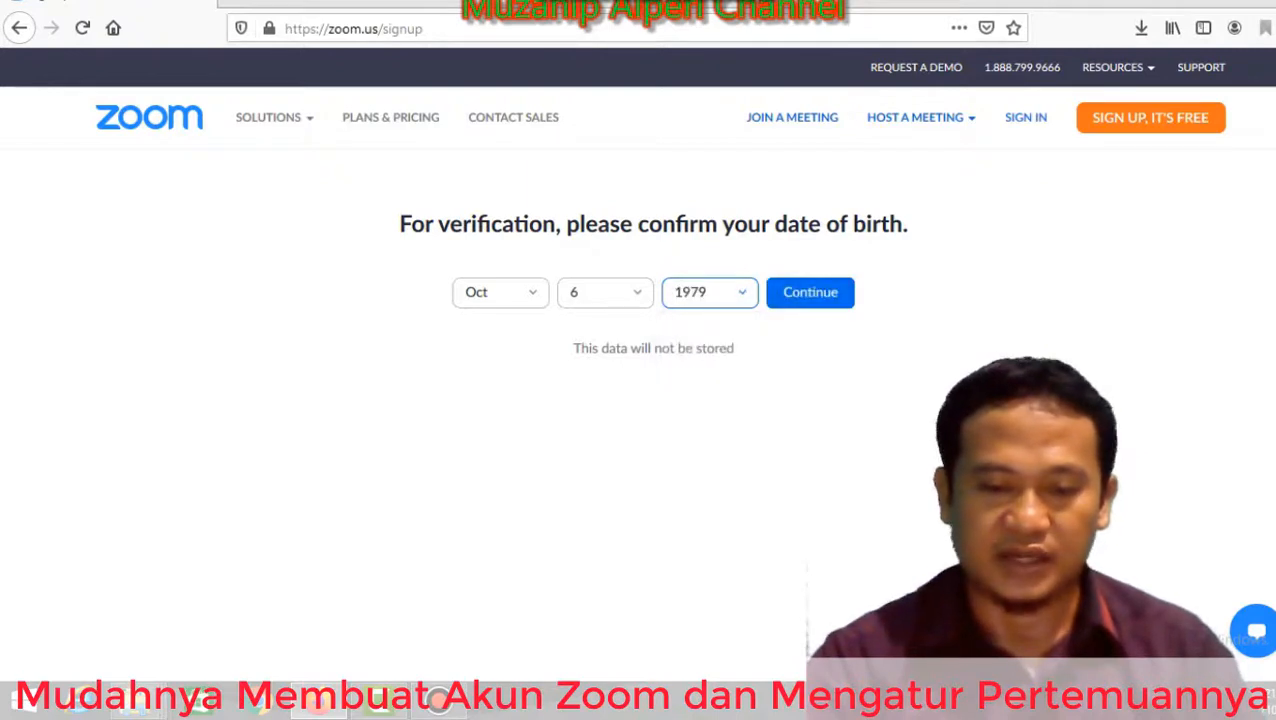
pyautogui.click(810, 292)
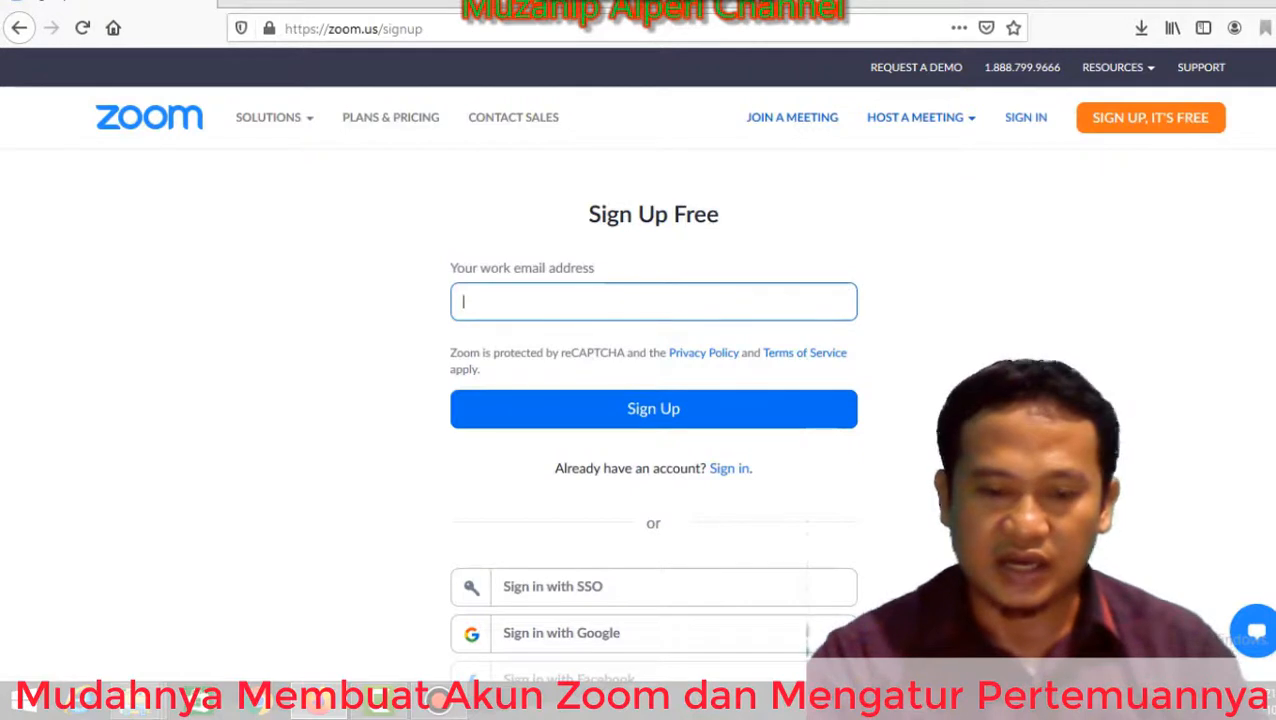
pyautogui.scroll(-2, 653, 420)
pyautogui.scroll(-2, 653, 420)
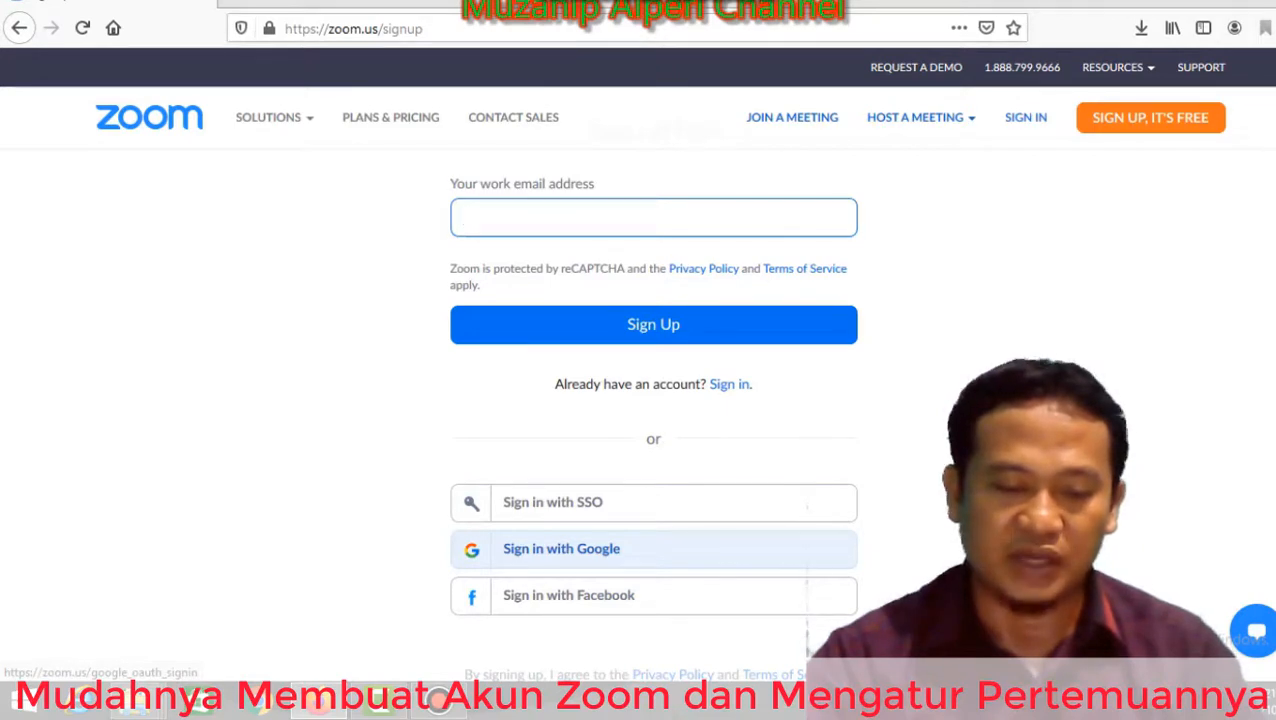
# Sign up with Google to land on the Meetings page showing RAPAT GURU.
pyautogui.click(600, 548)
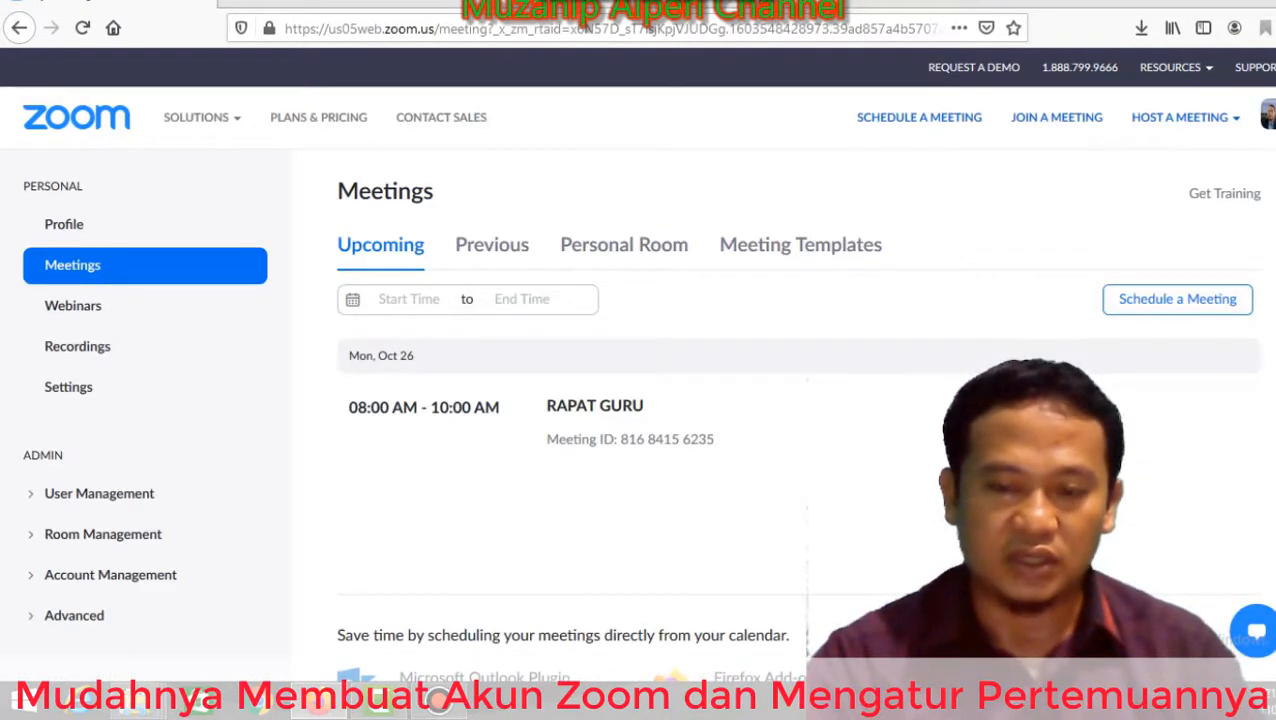
pyautogui.moveTo(1000, 420)
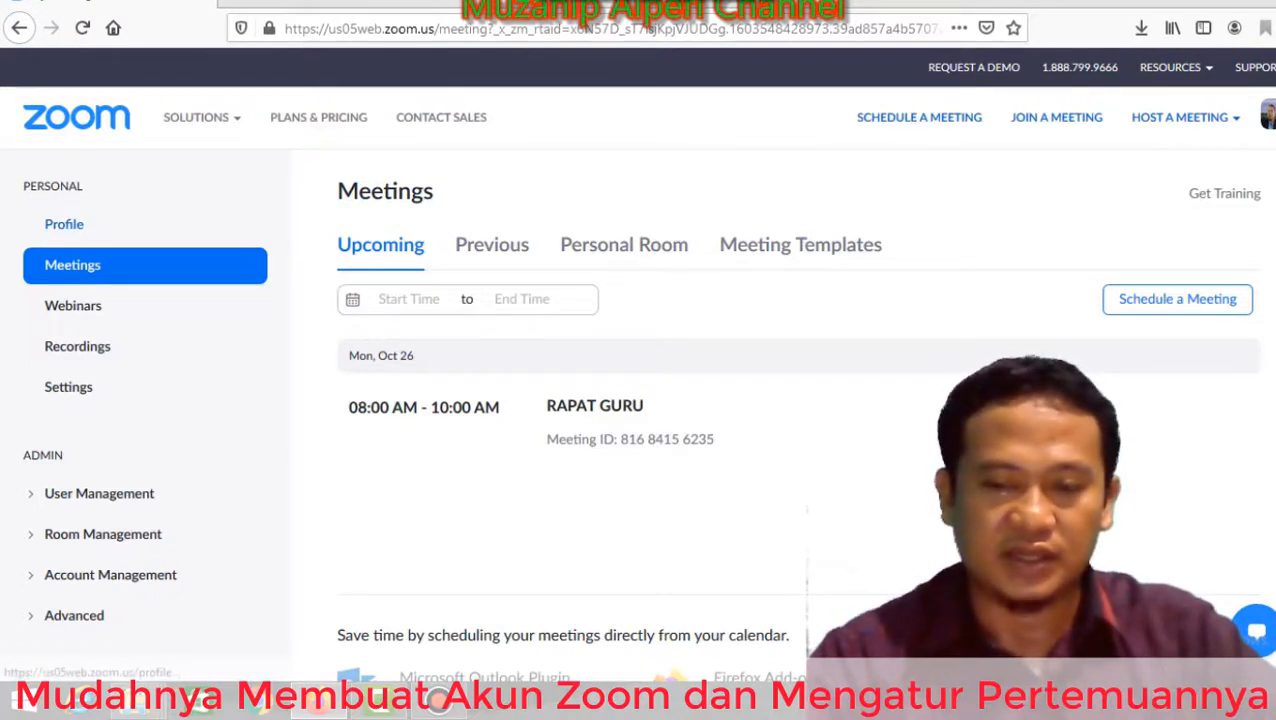
# Go to Profile and open the profile details for editing.
pyautogui.click(64, 224)
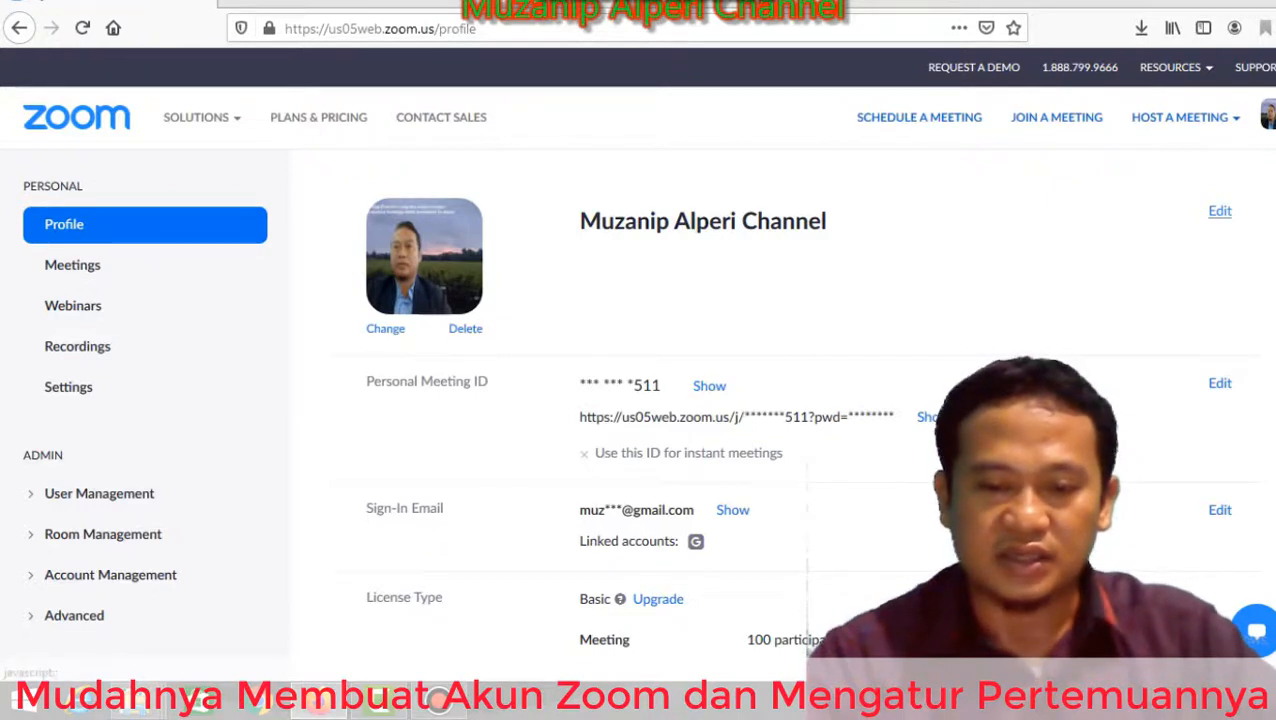
pyautogui.click(1220, 211)
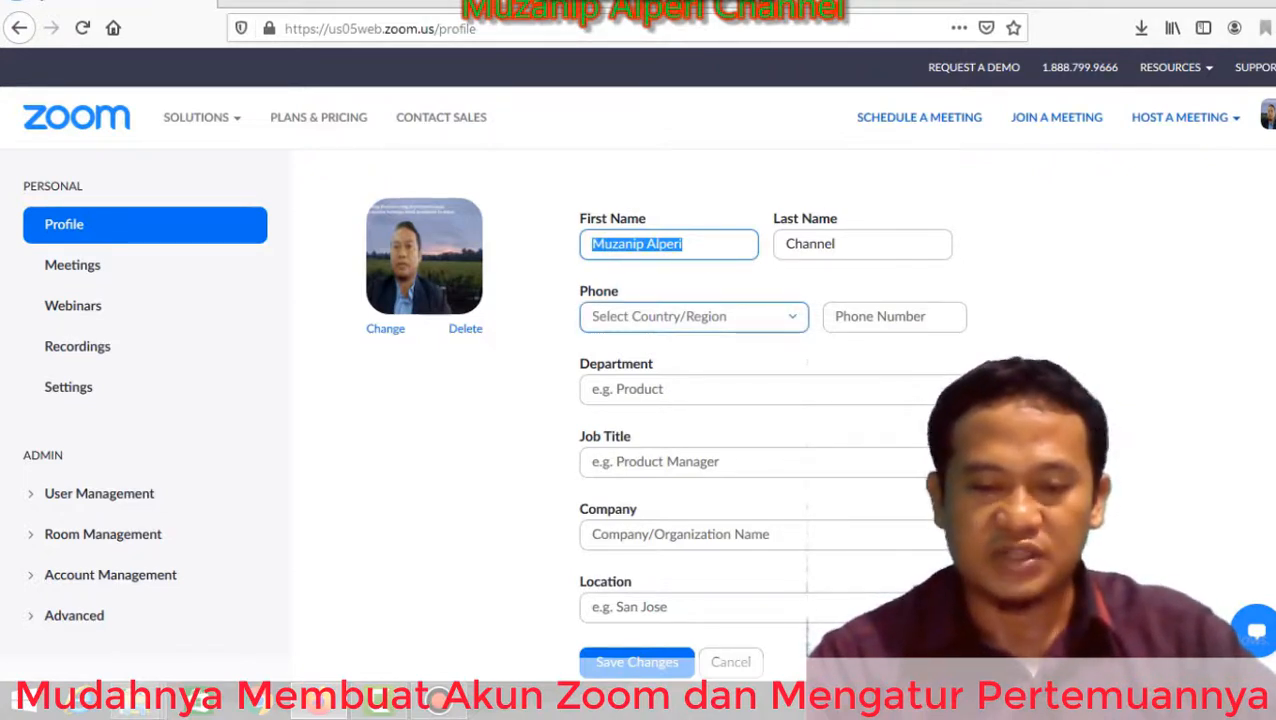
# Set the phone country to Indonesia (+62) and enter the phone number.
pyautogui.click(693, 316)
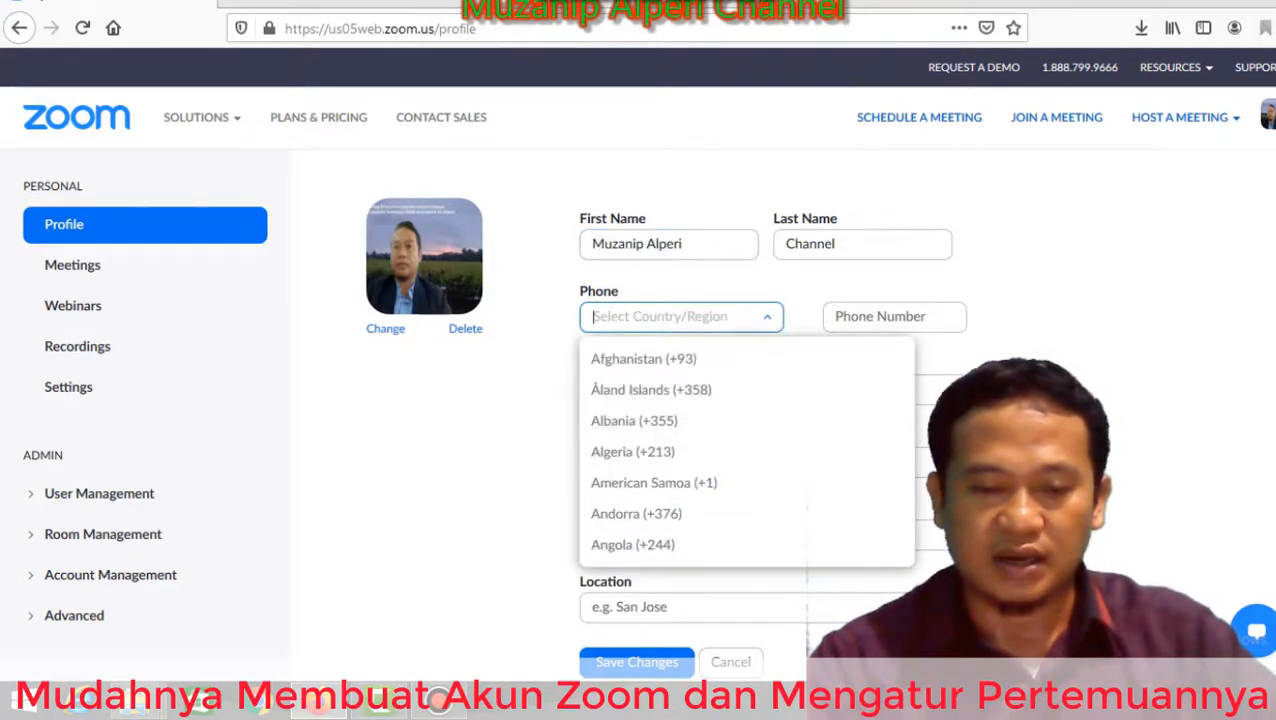
pyautogui.write('in')
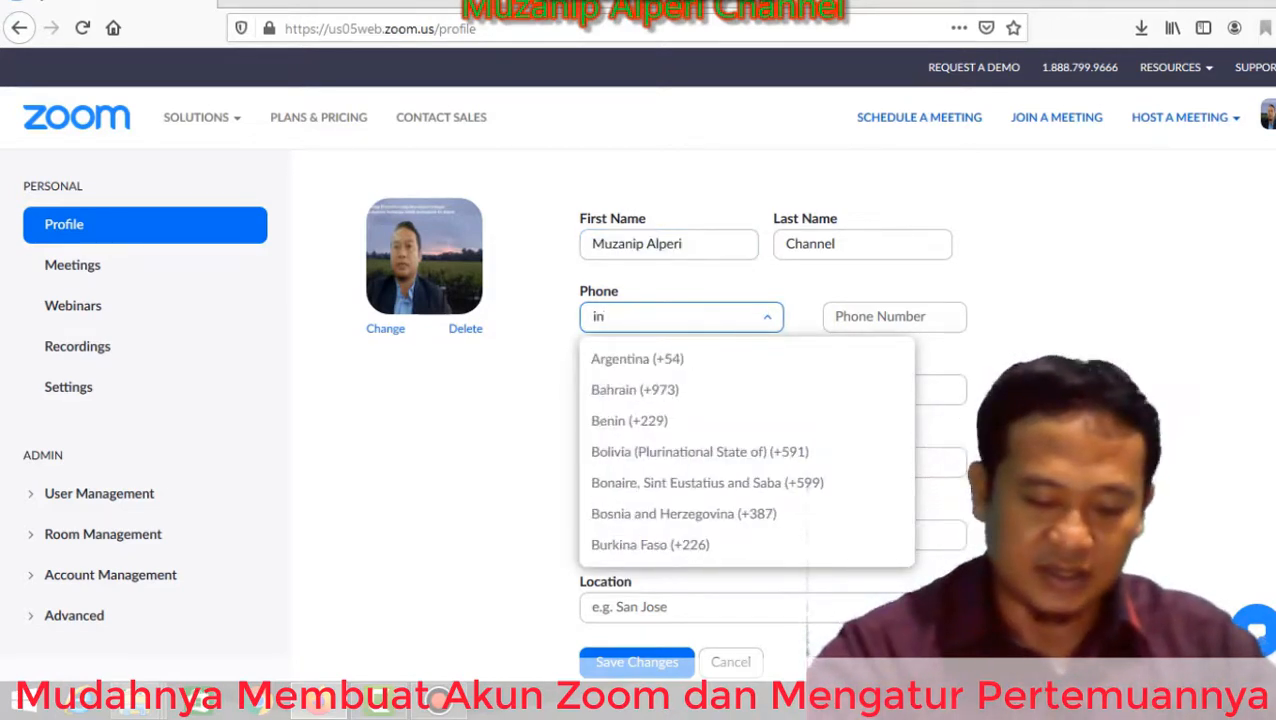
pyautogui.write('do')
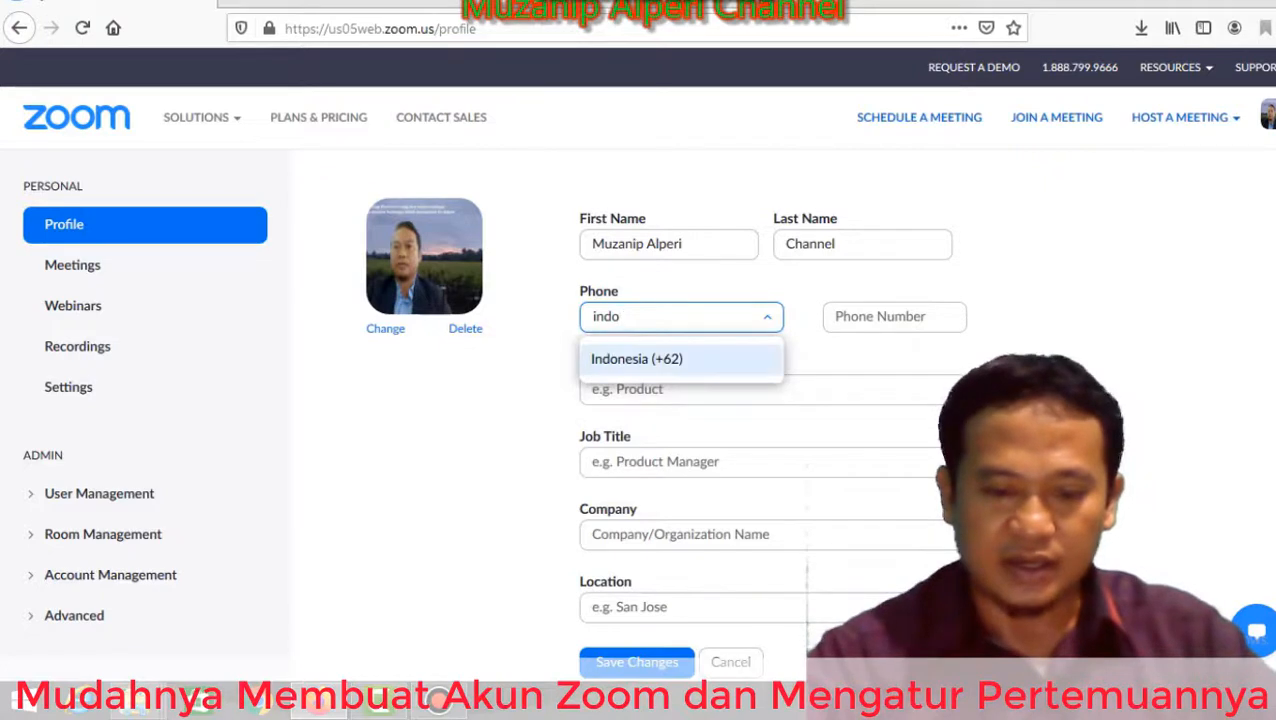
pyautogui.press('Return')
pyautogui.click(894, 316)
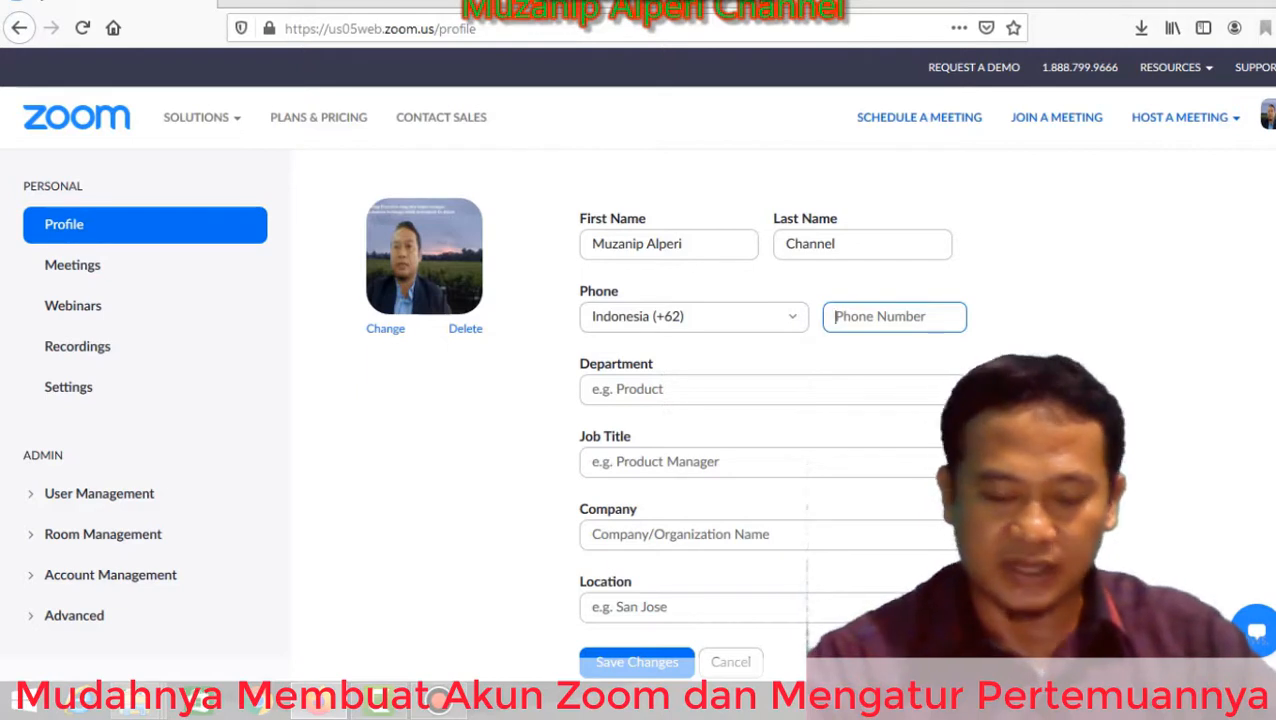
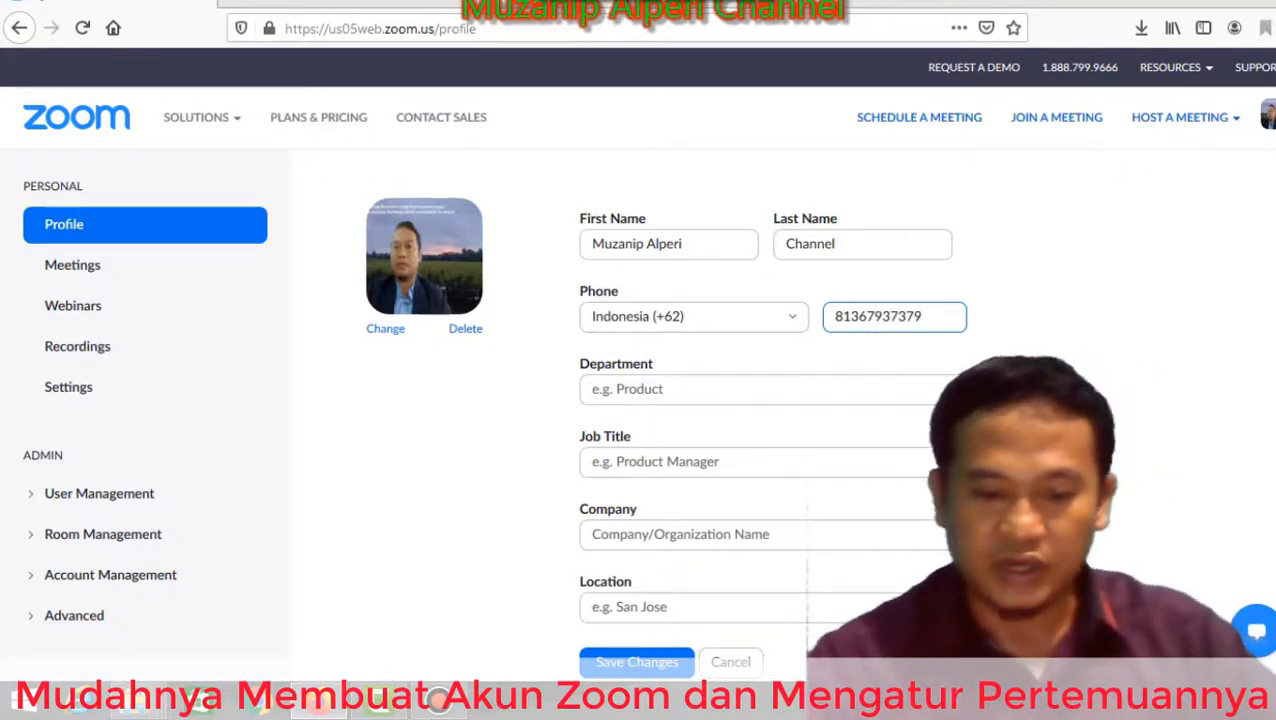
# Fill in department LPMP, job title PTP, company Fungsional, location Bengkulu, and save.
pyautogui.click(592, 389)
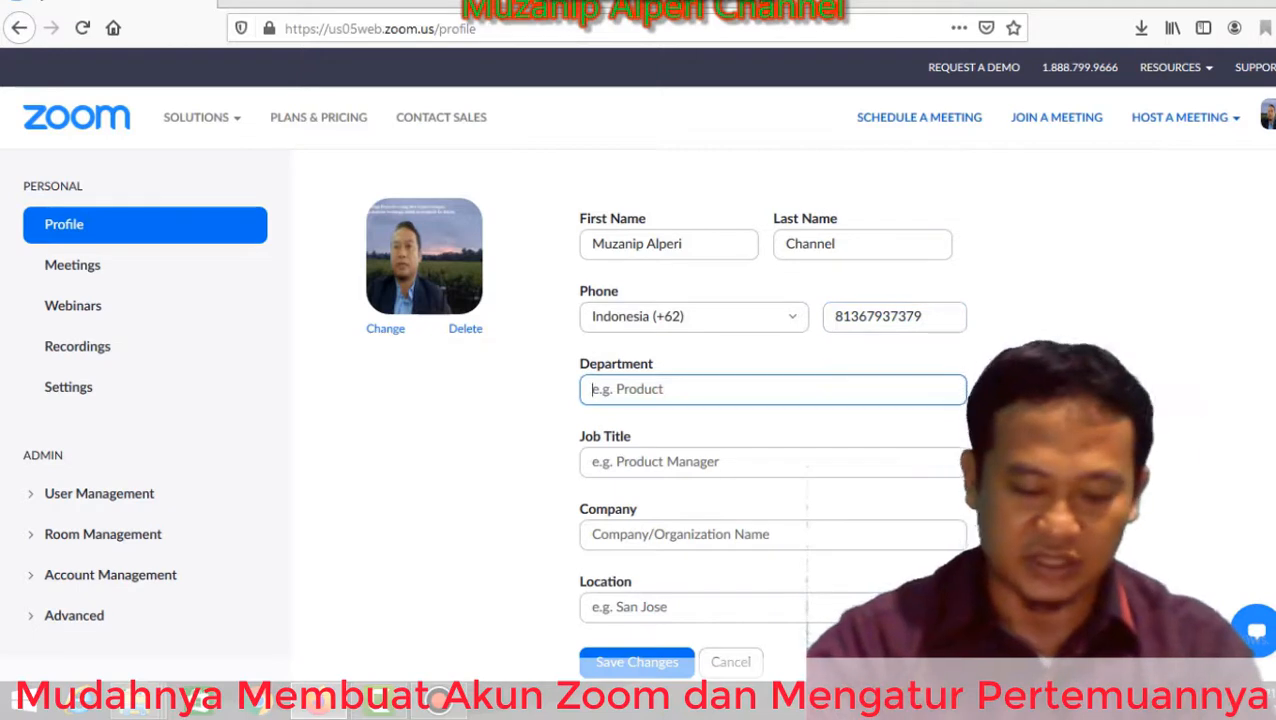
pyautogui.write('LPMP')
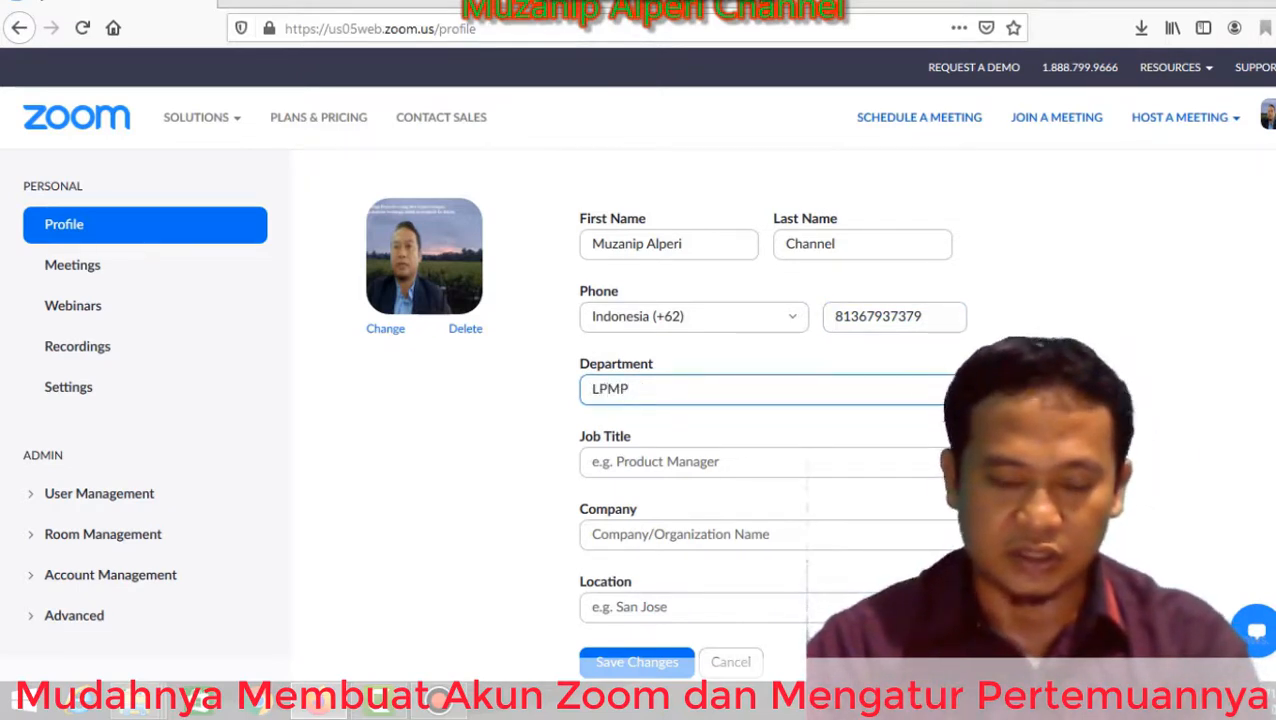
pyautogui.click(600, 461)
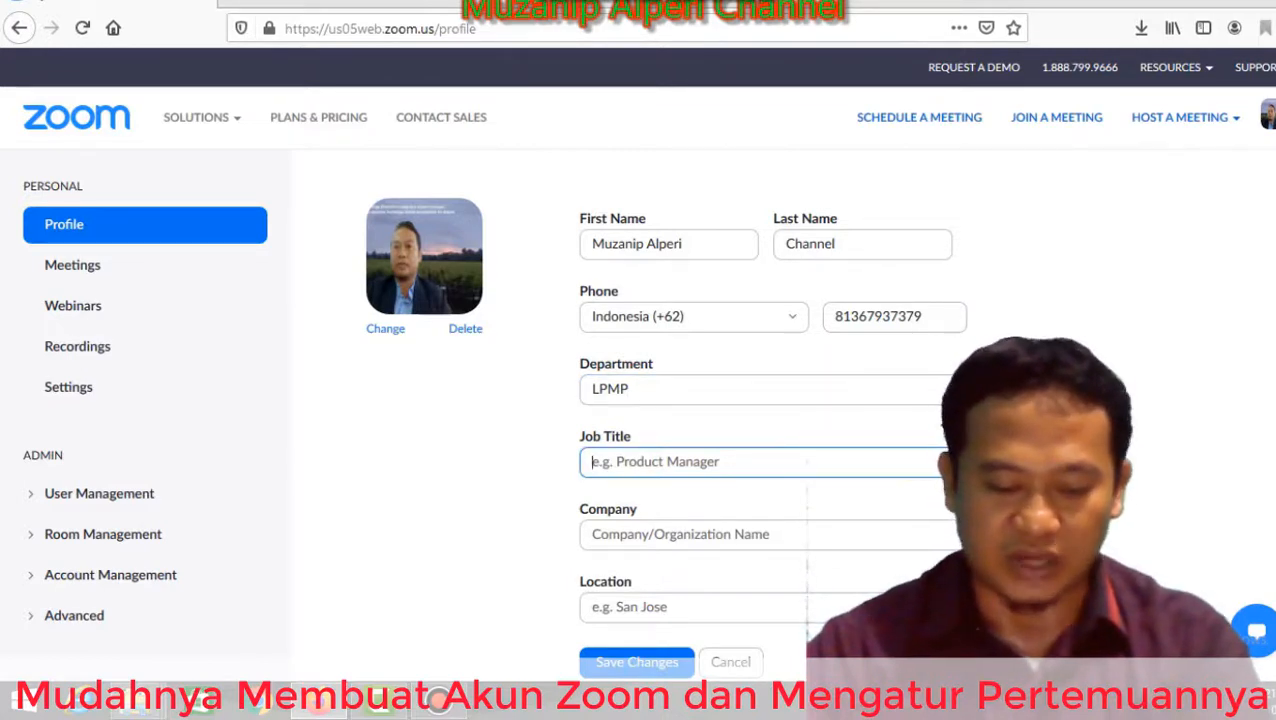
pyautogui.write('PTP')
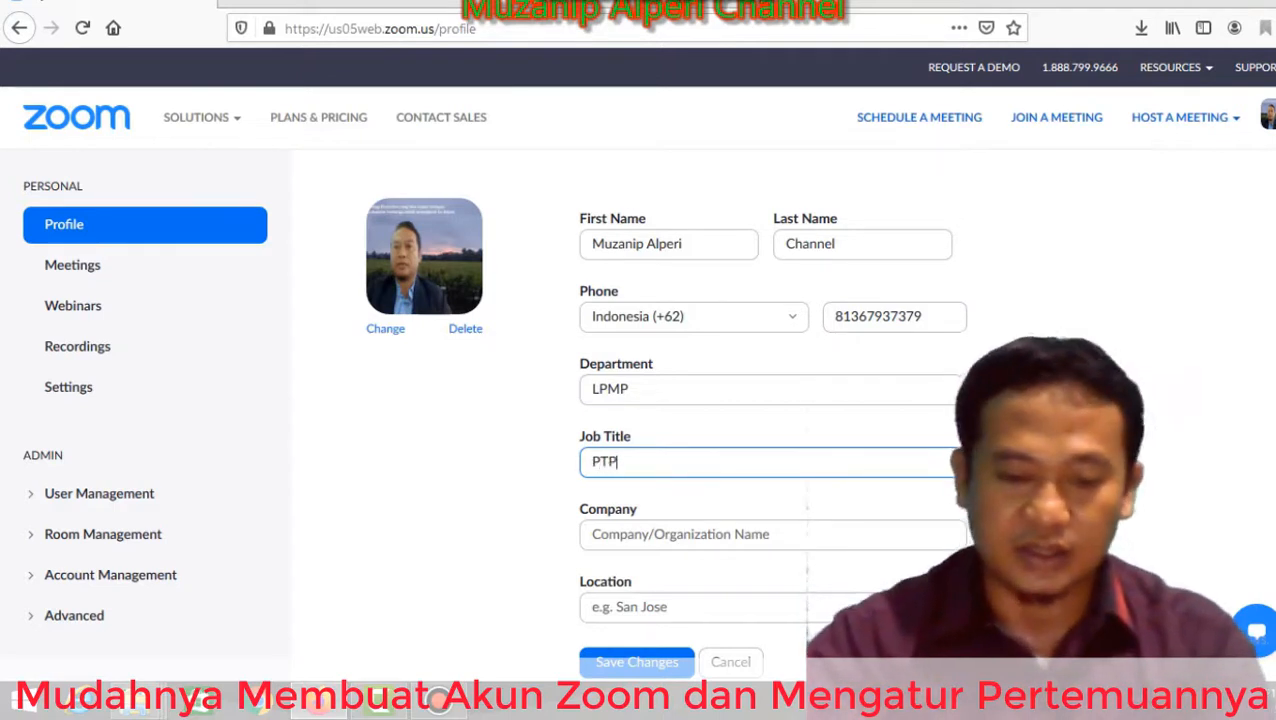
pyautogui.press('Tab')
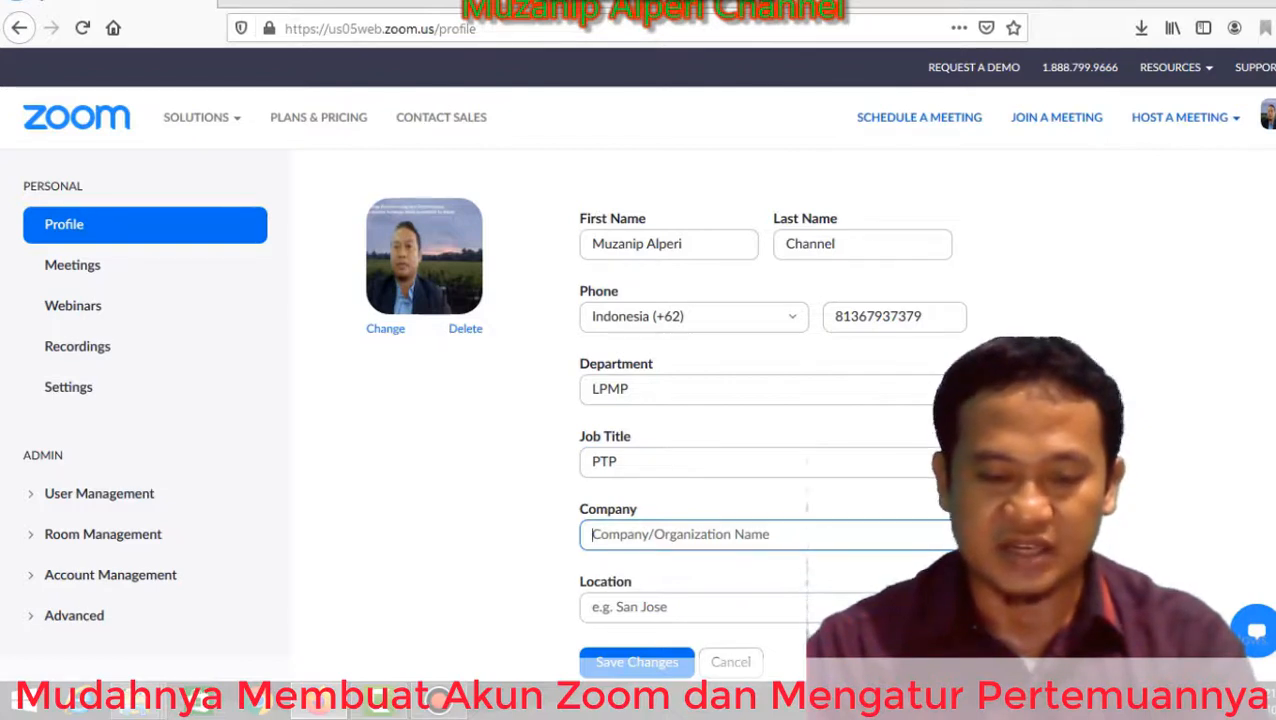
pyautogui.write('F')
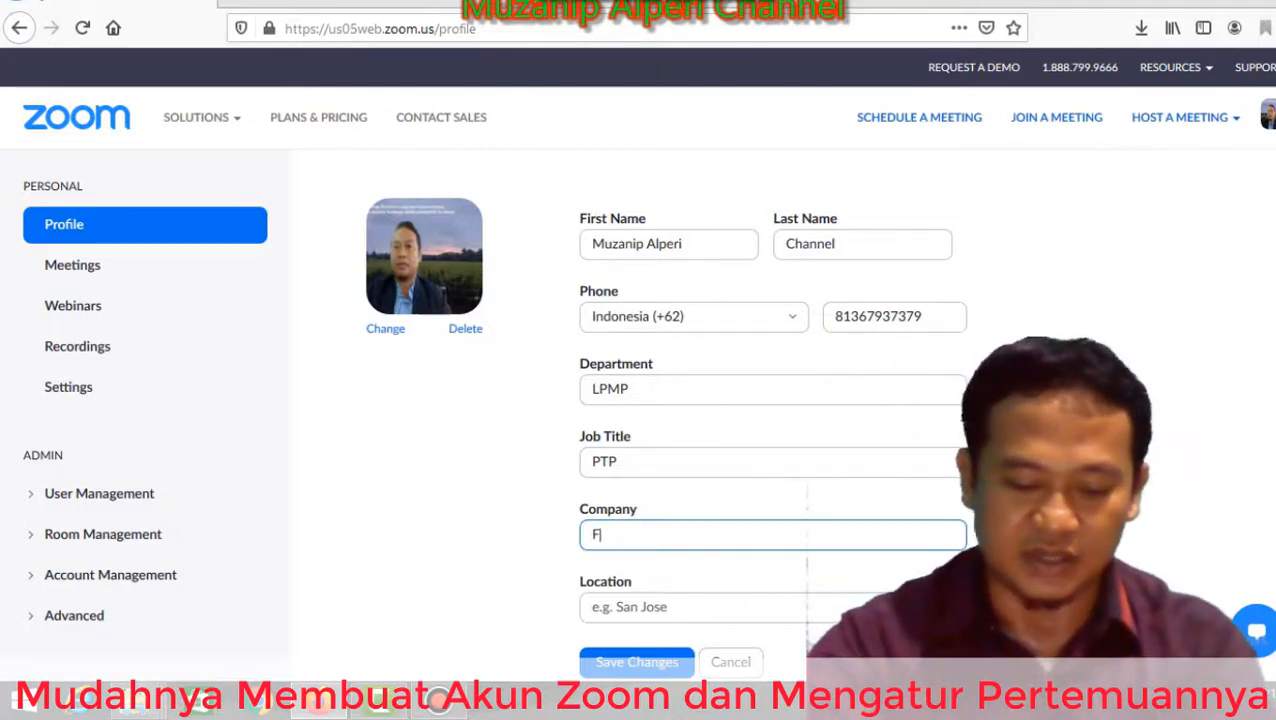
pyautogui.write('ungsional')
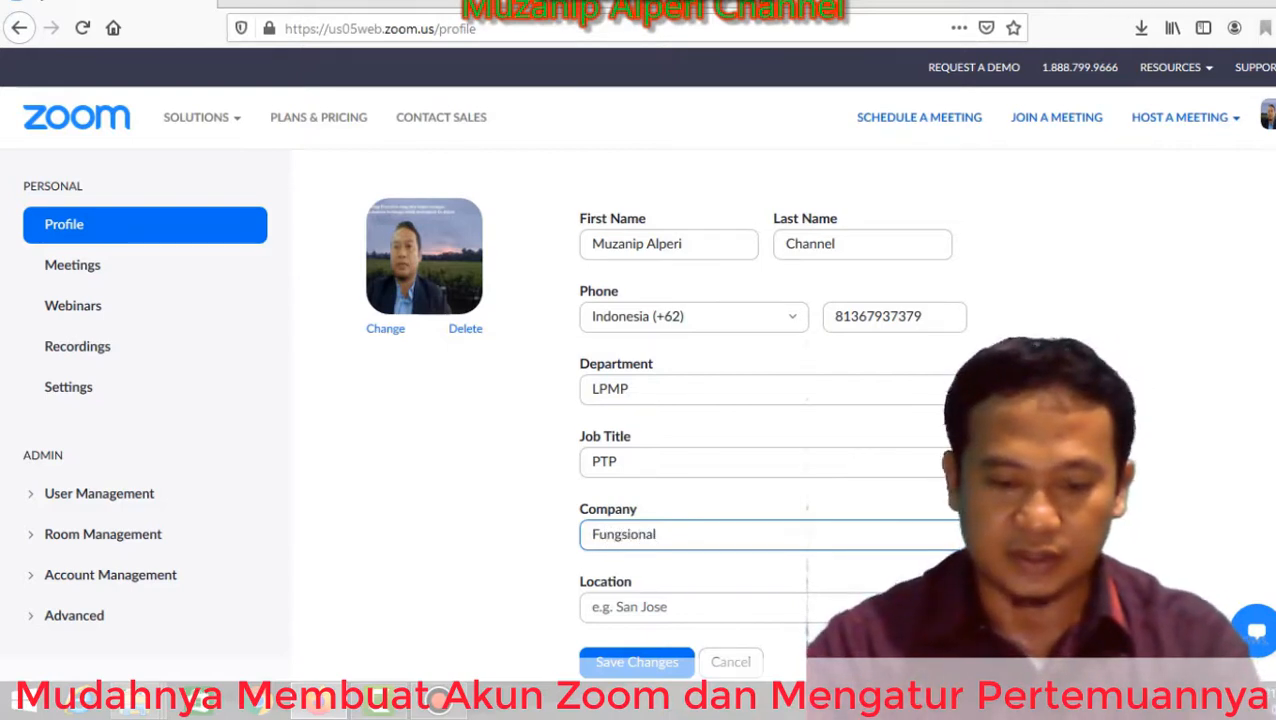
pyautogui.press('Tab')
pyautogui.write('Beng')
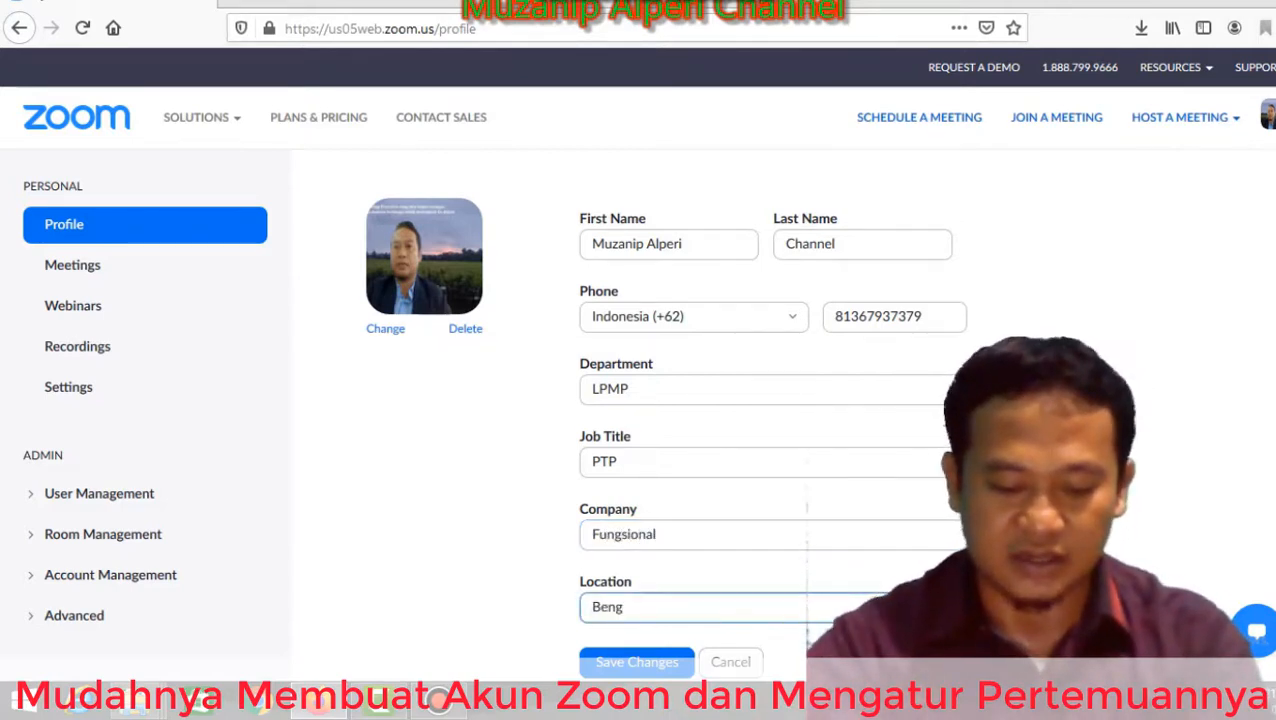
pyautogui.write('kulu')
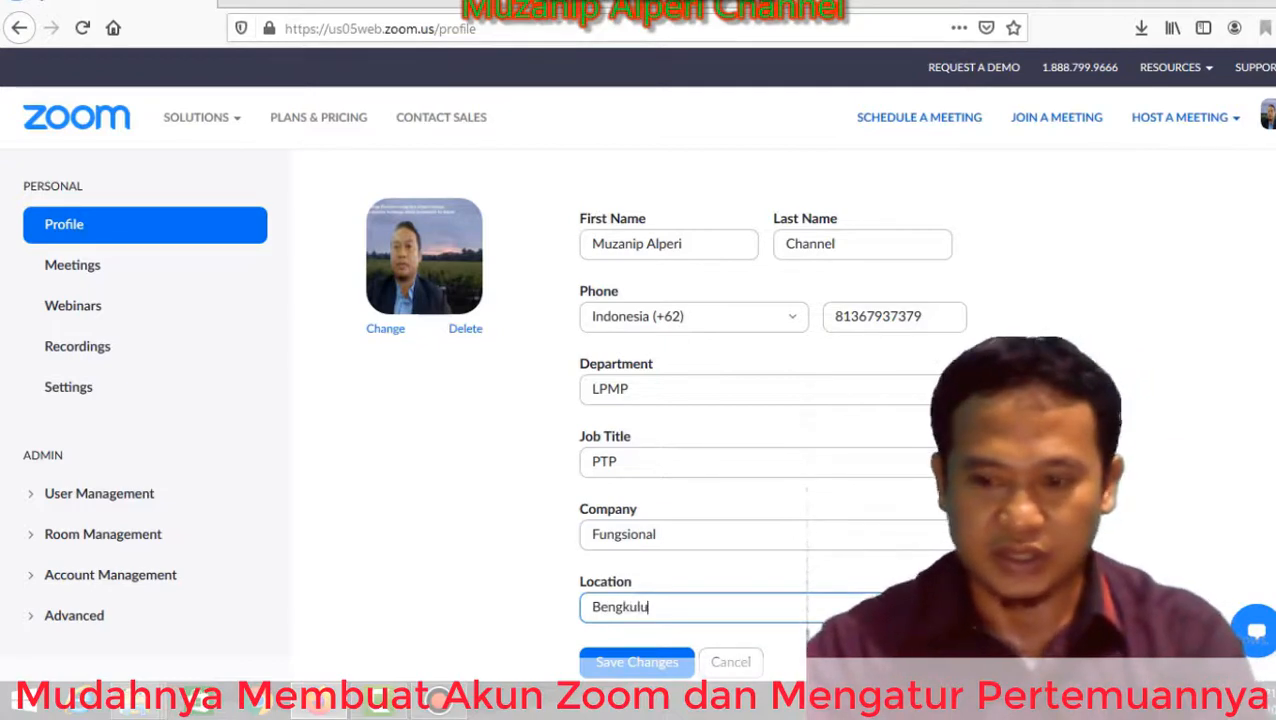
pyautogui.scroll(-3, 640, 400)
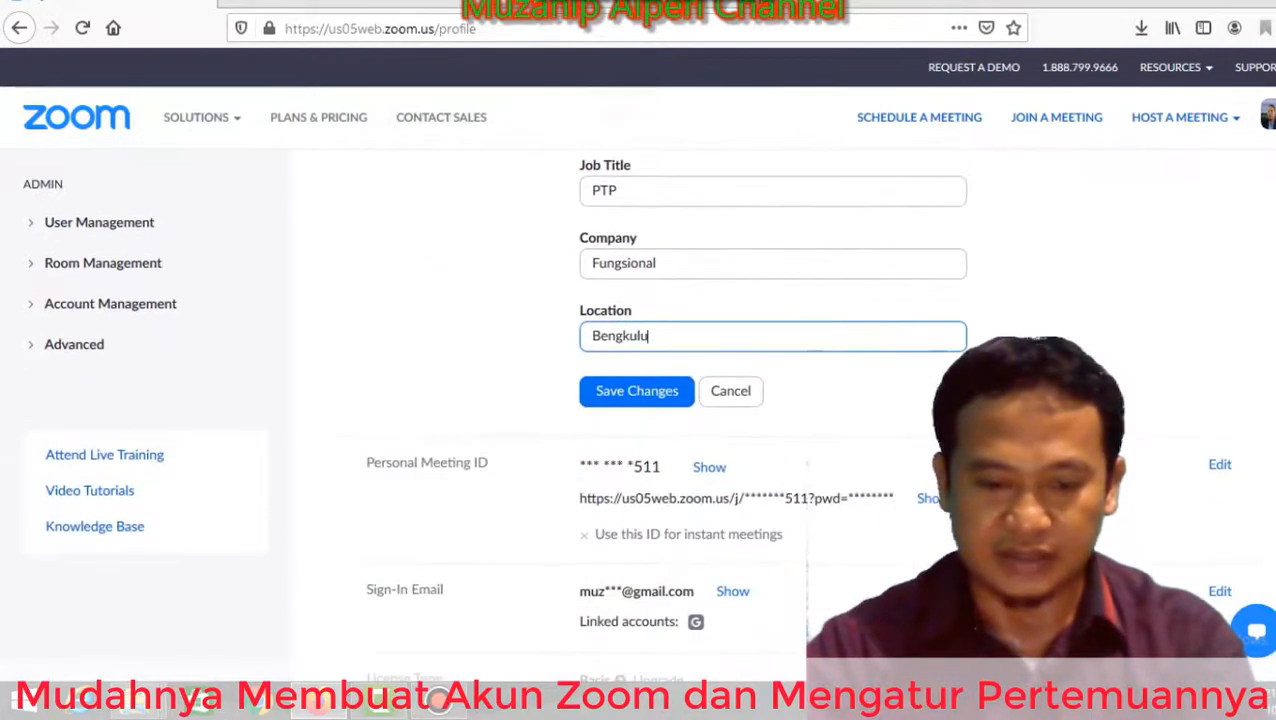
pyautogui.click(636, 391)
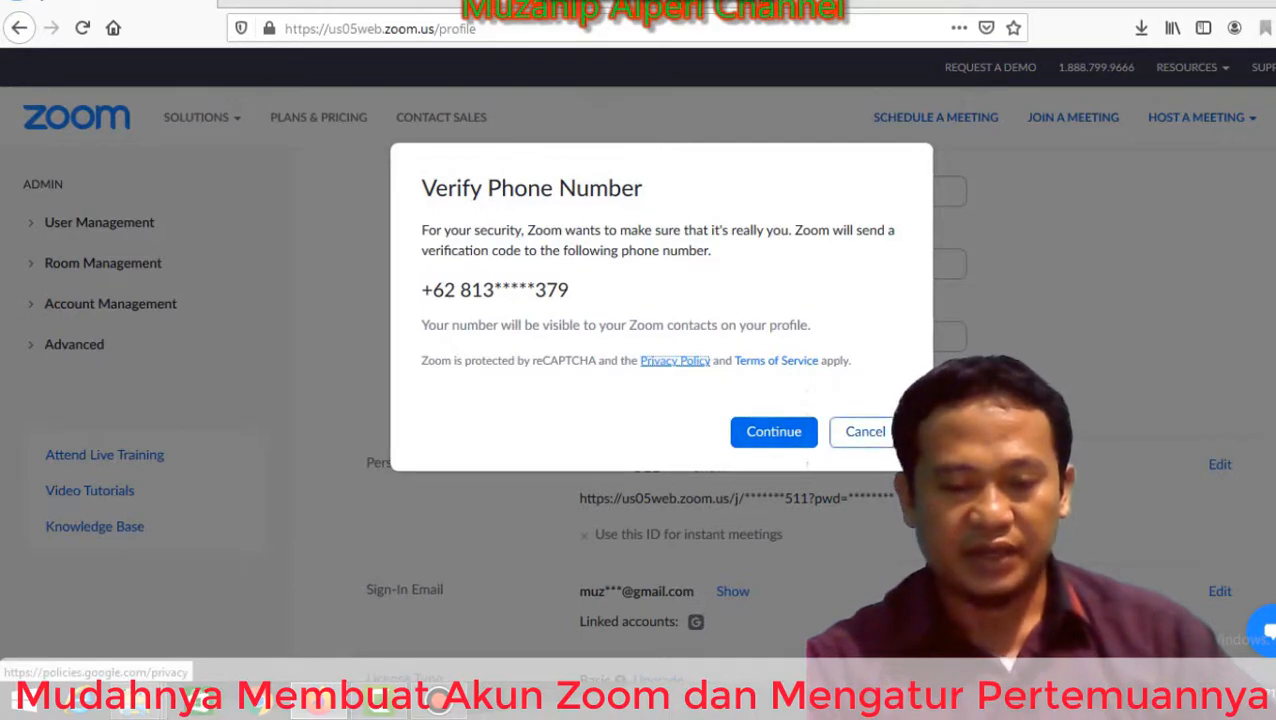
pyautogui.click(865, 432)
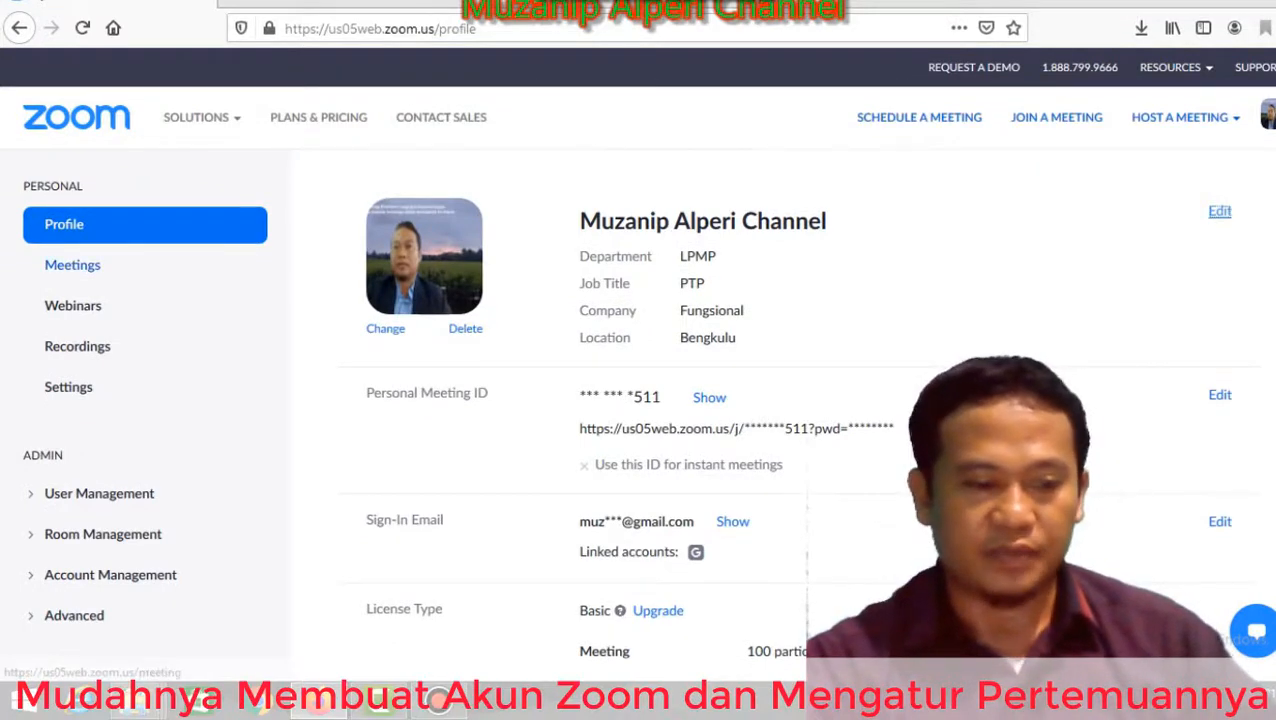
# Schedule a new meeting with topic 'Pelajaran Matematika' and description 'Operasi Pembagian'.
pyautogui.click(72, 265)
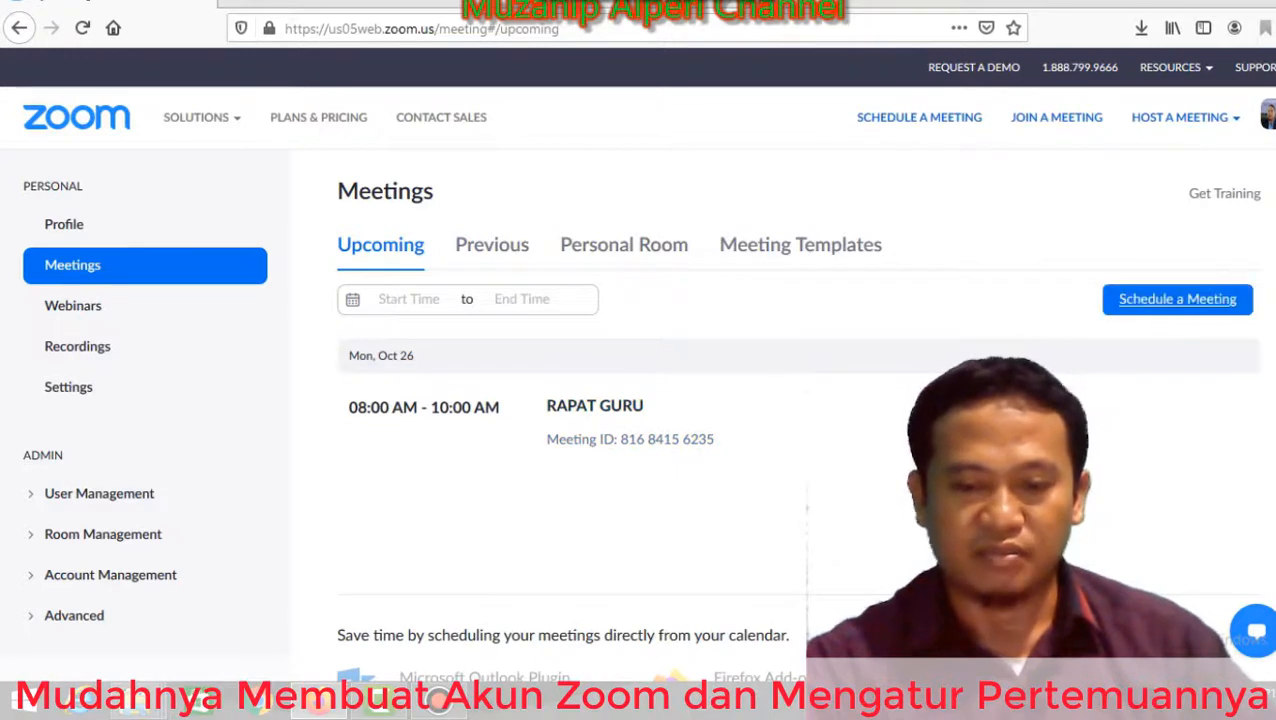
pyautogui.click(1177, 299)
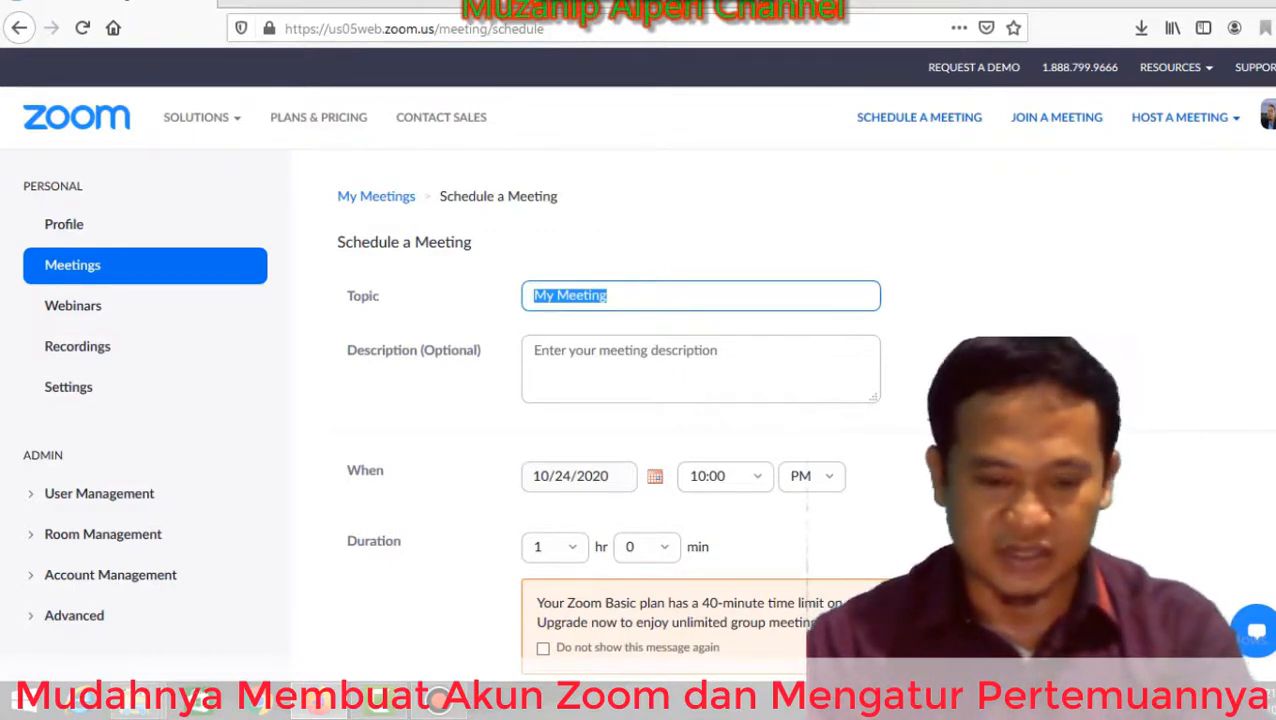
pyautogui.write('Mat')
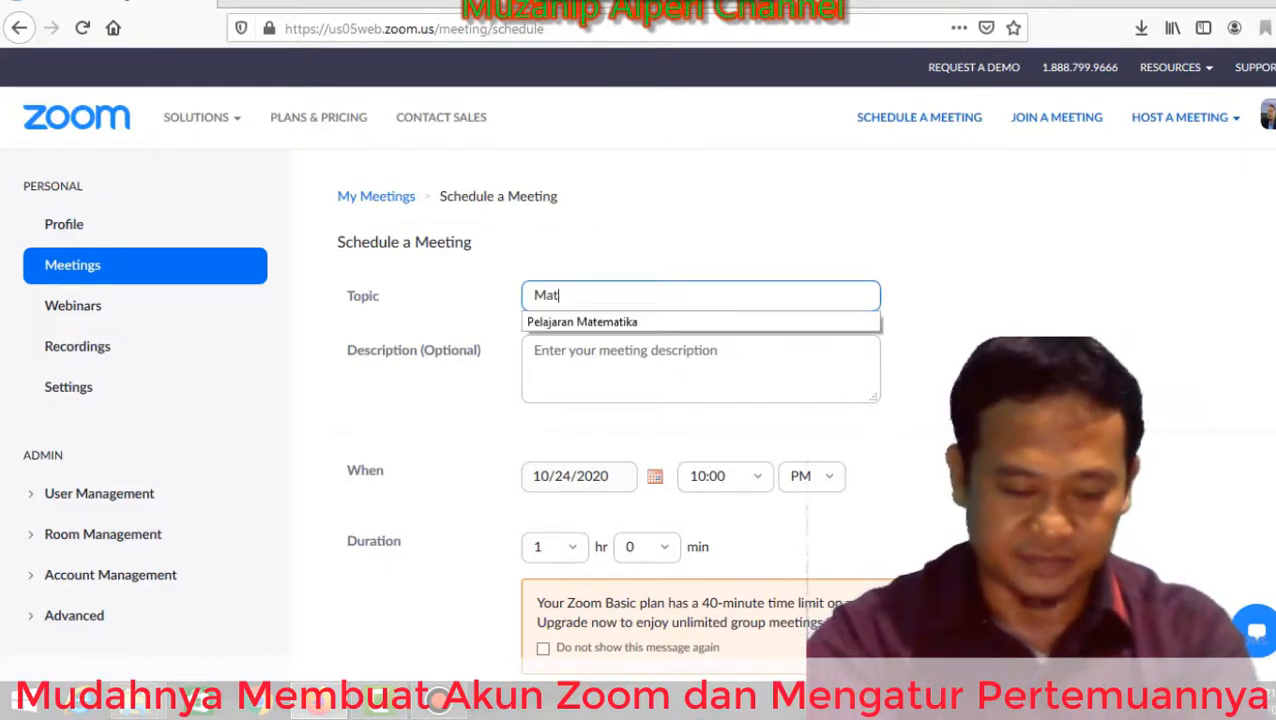
pyautogui.write('ematika')
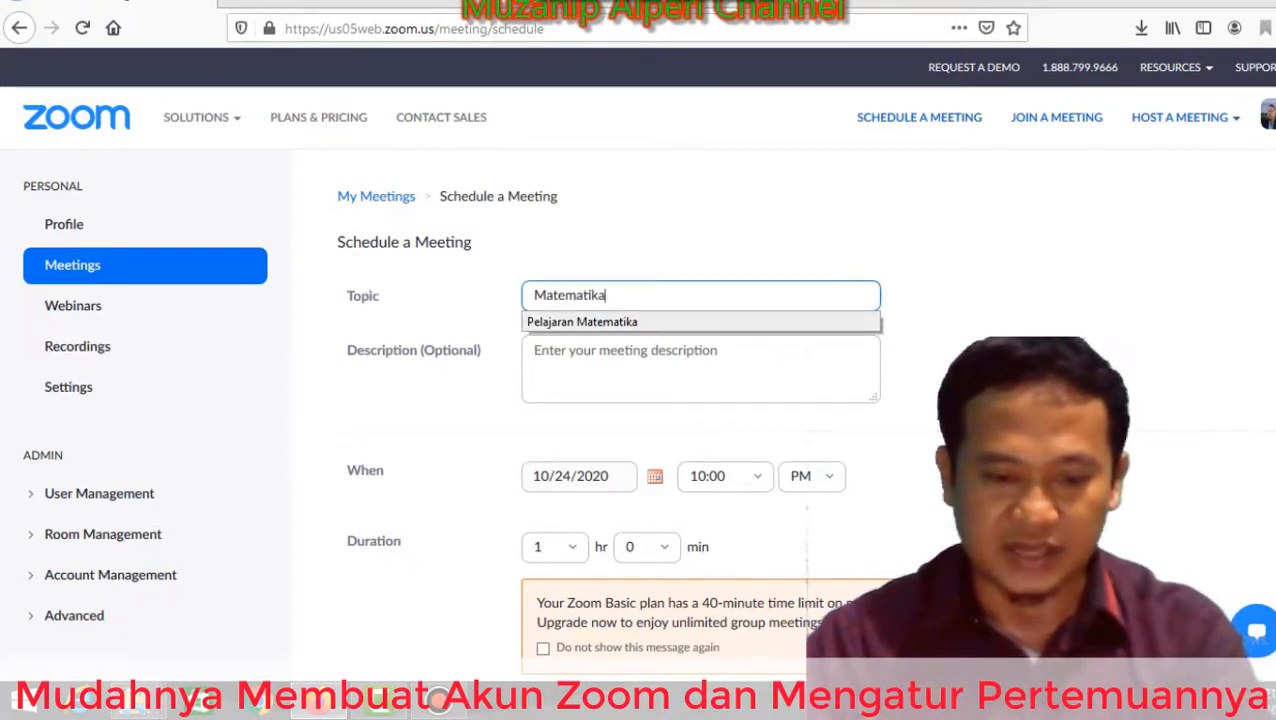
pyautogui.click(582, 321)
pyautogui.moveTo(347, 350); pyautogui.dragTo(481, 350)
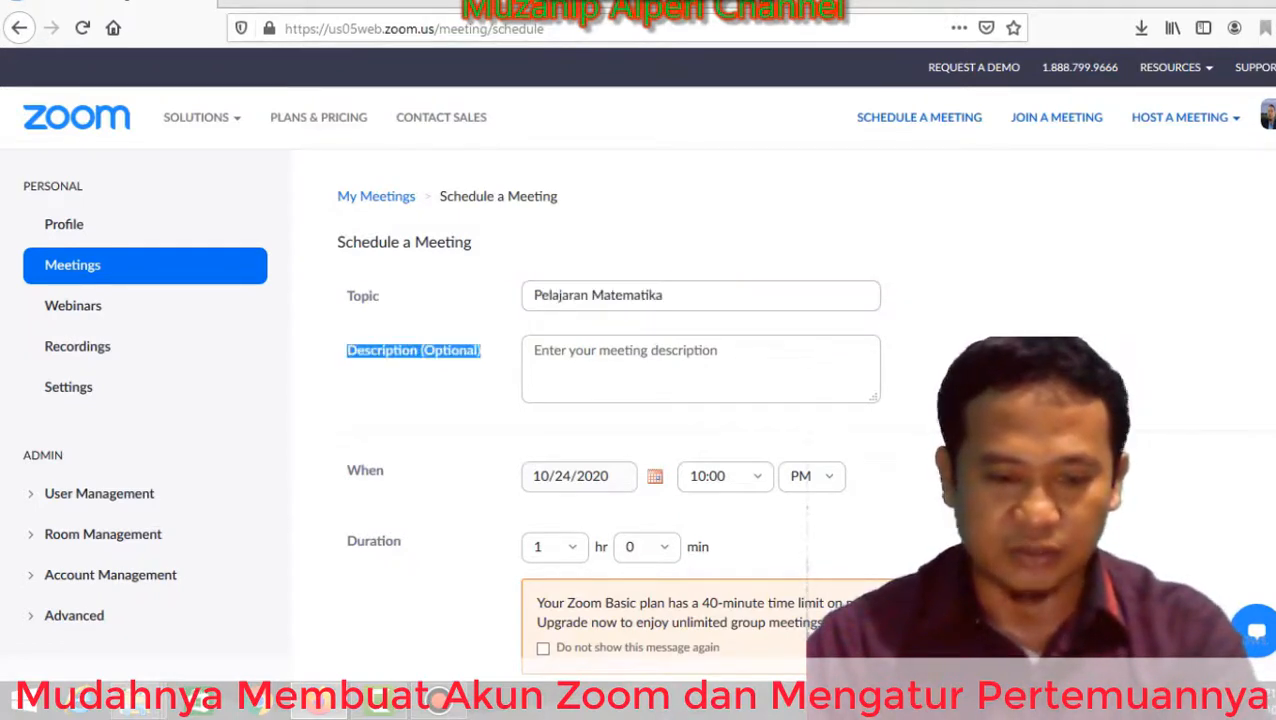
pyautogui.click(700, 368)
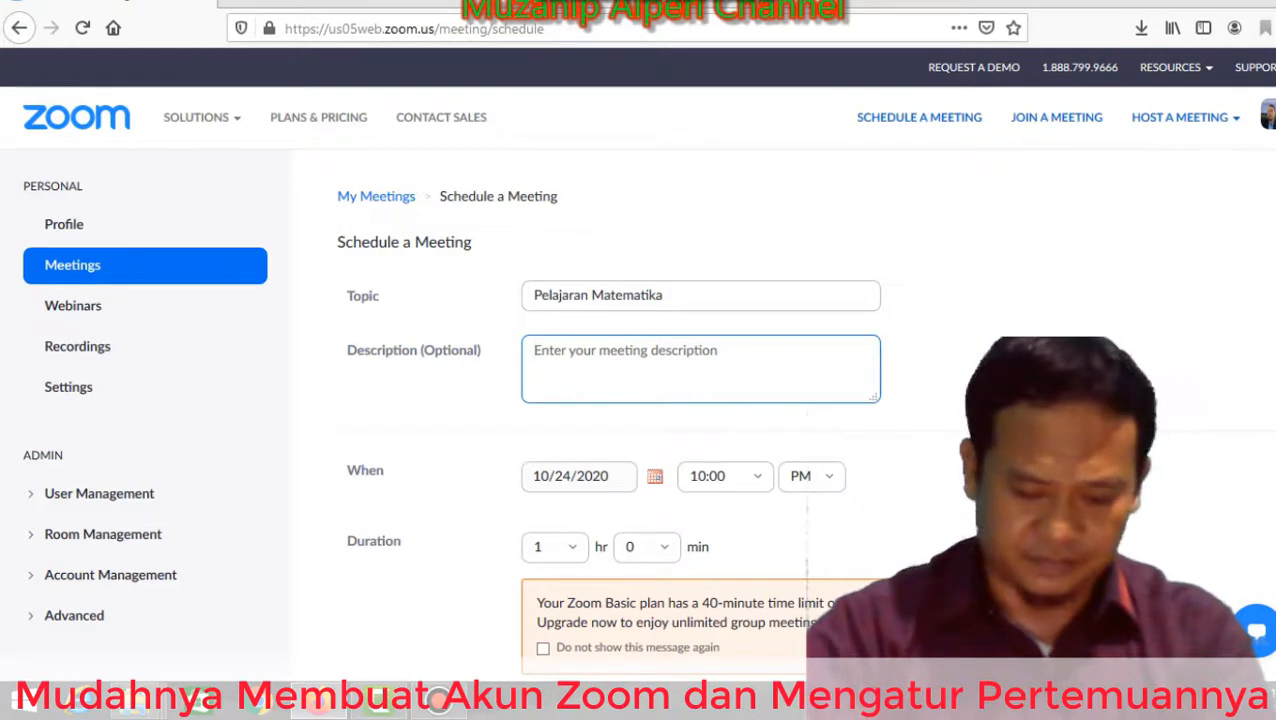
pyautogui.write('Operasi')
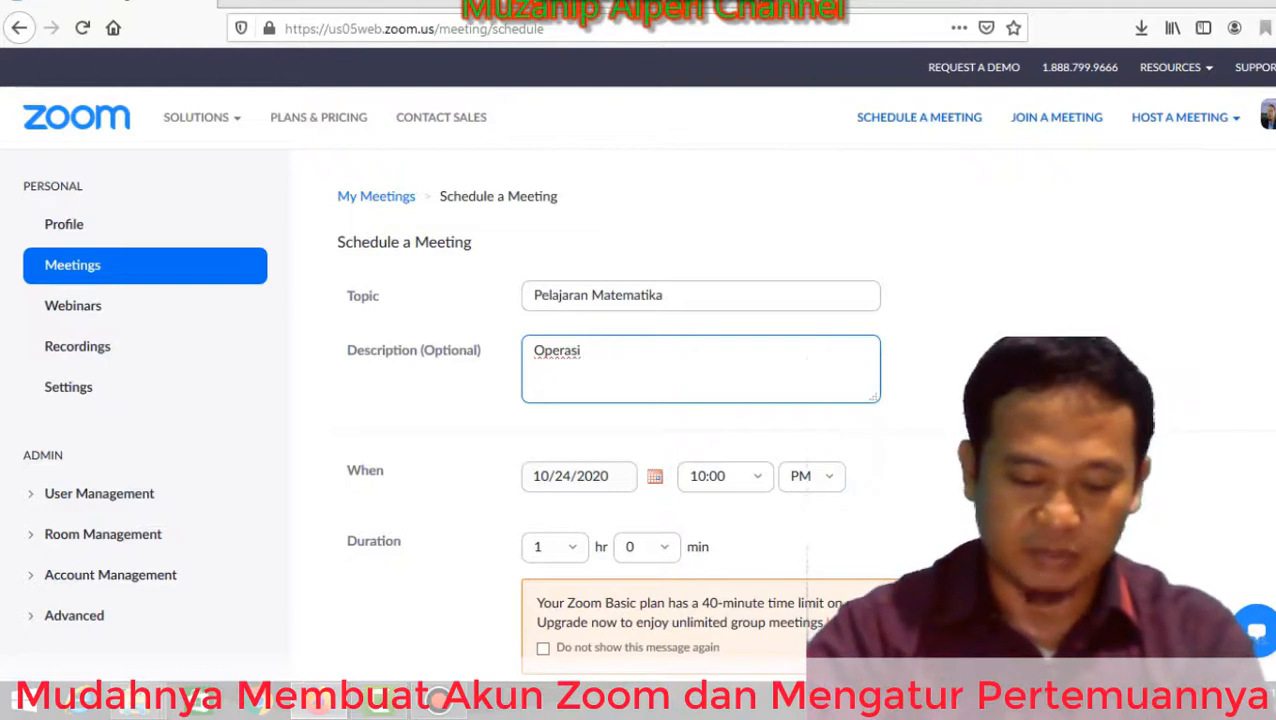
pyautogui.write(' Pembagi')
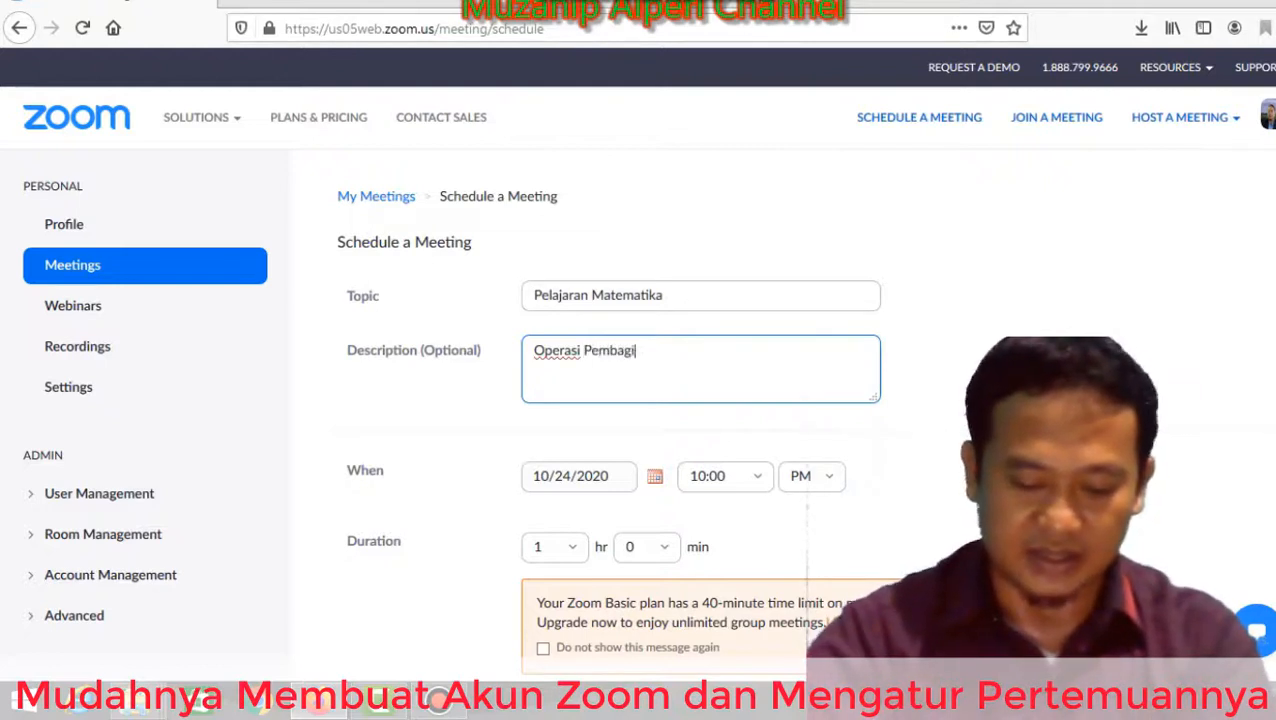
pyautogui.write('an')
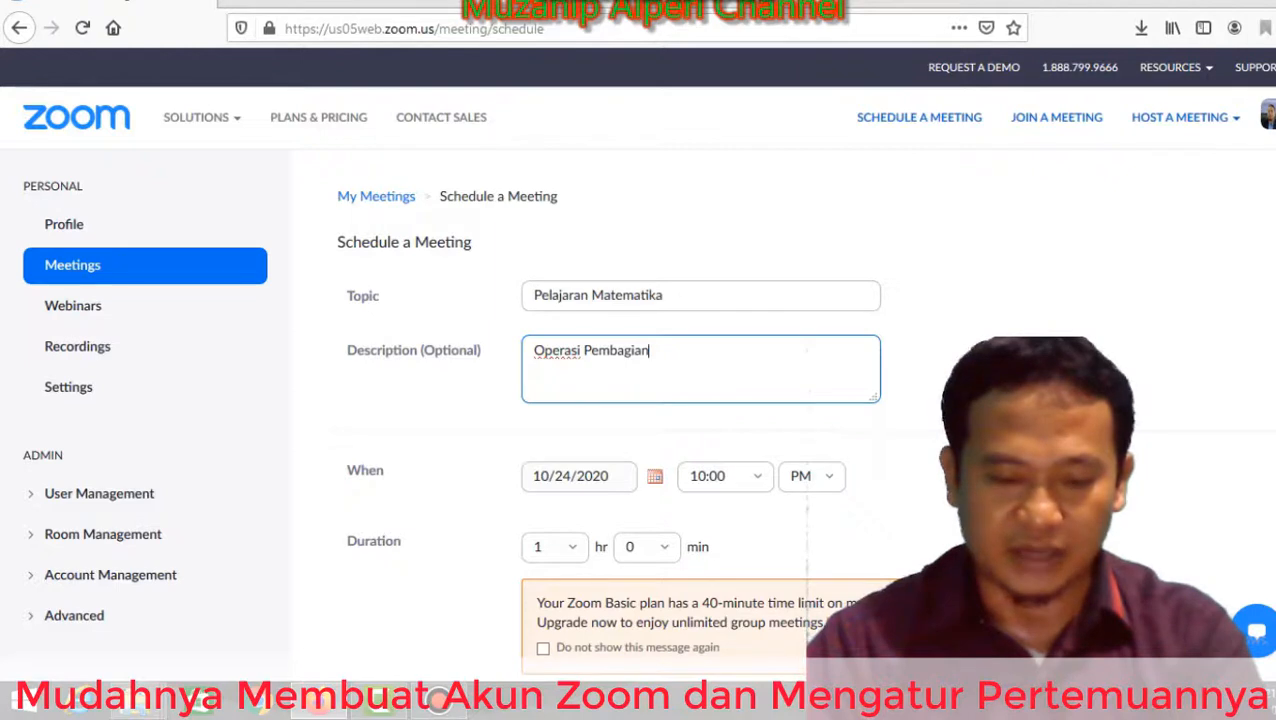
# Set the meeting to start on October 26, 2020 at 10:00 AM.
pyautogui.click(655, 476)
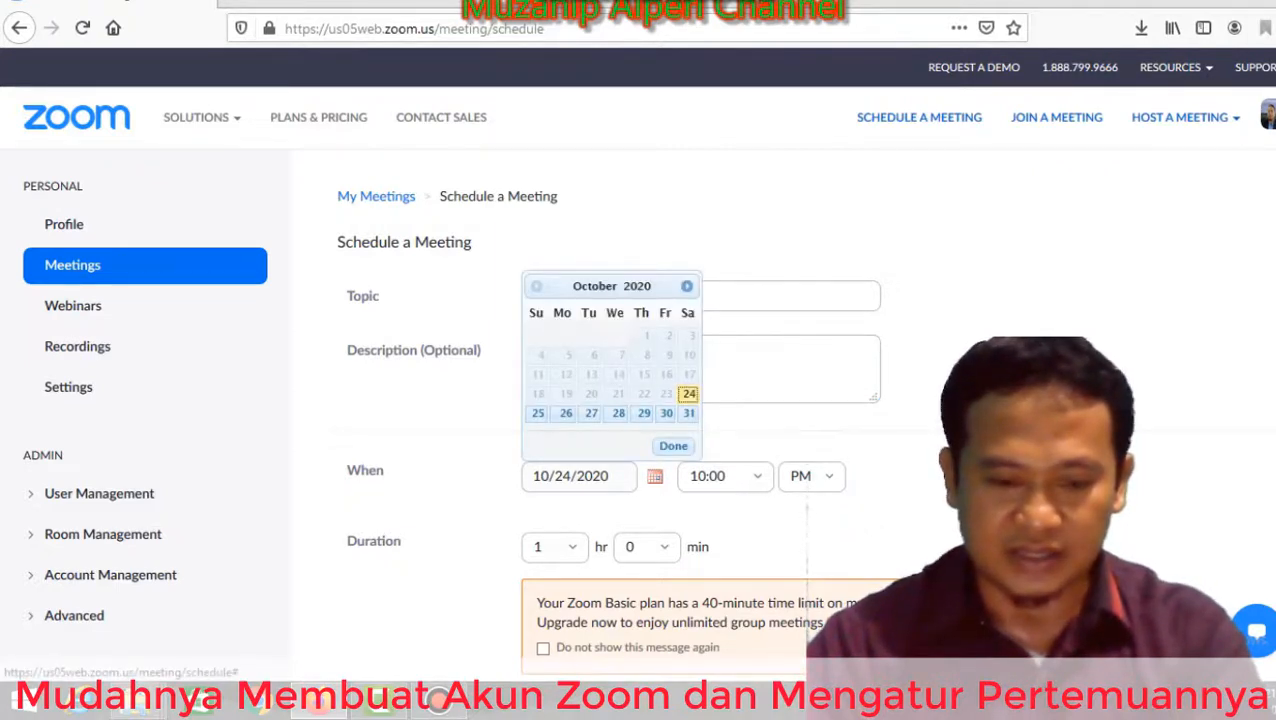
pyautogui.click(566, 413)
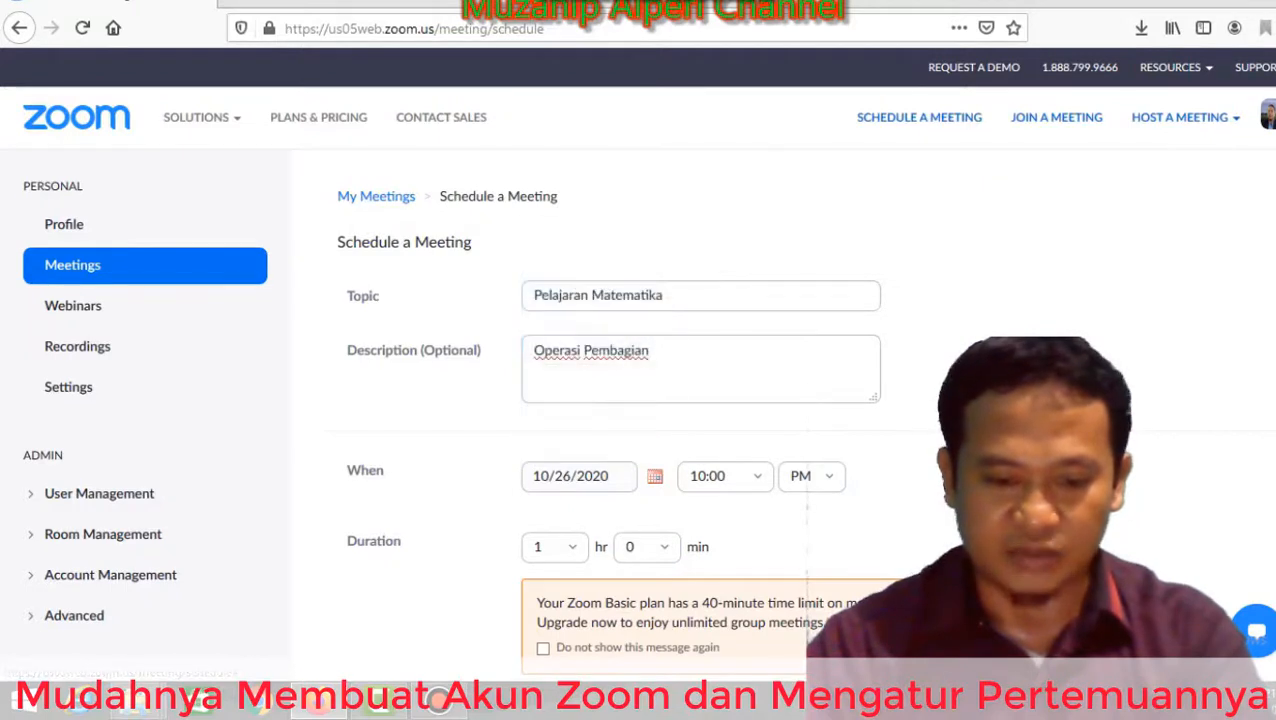
pyautogui.click(810, 476)
pyautogui.click(724, 476)
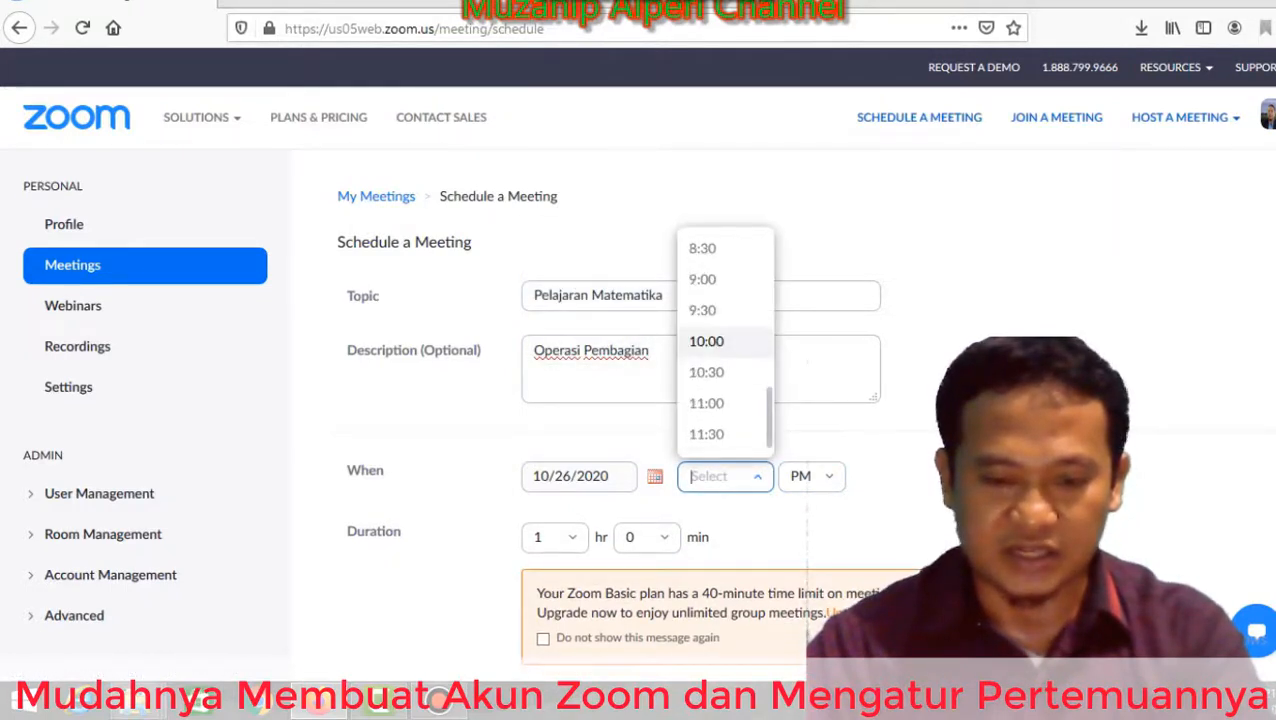
pyautogui.click(757, 476)
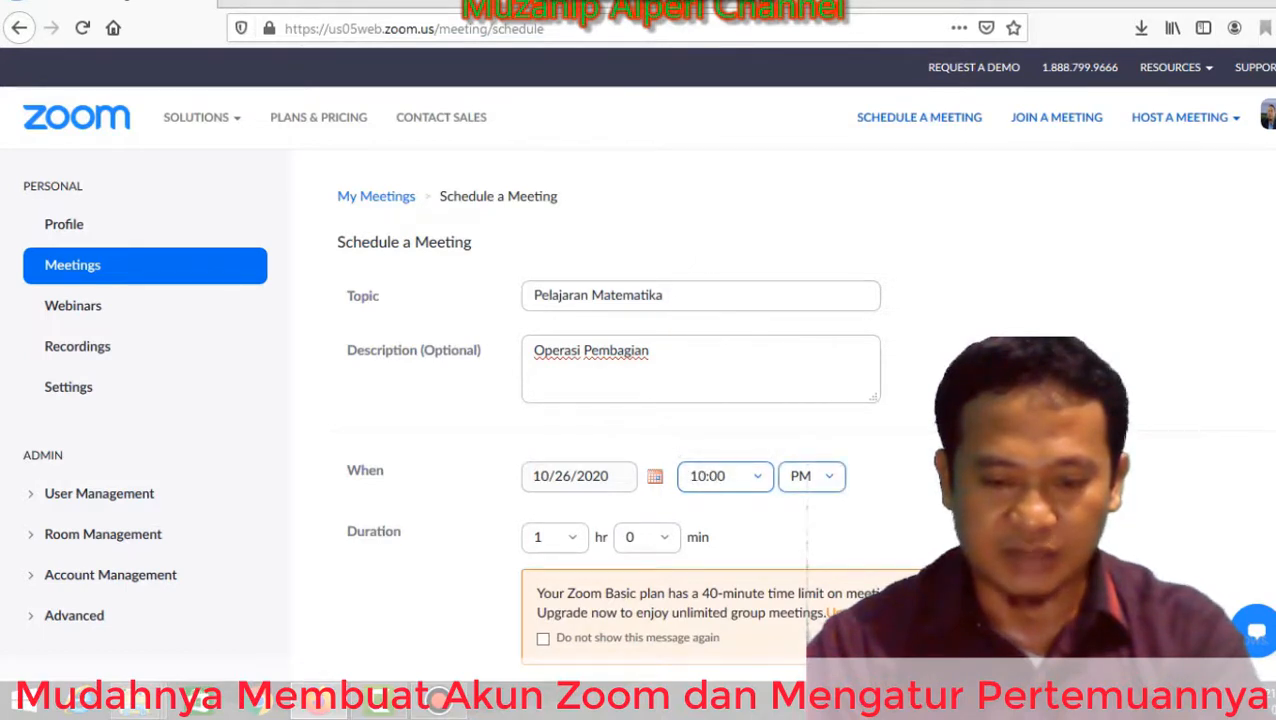
pyautogui.click(810, 476)
pyautogui.click(800, 518)
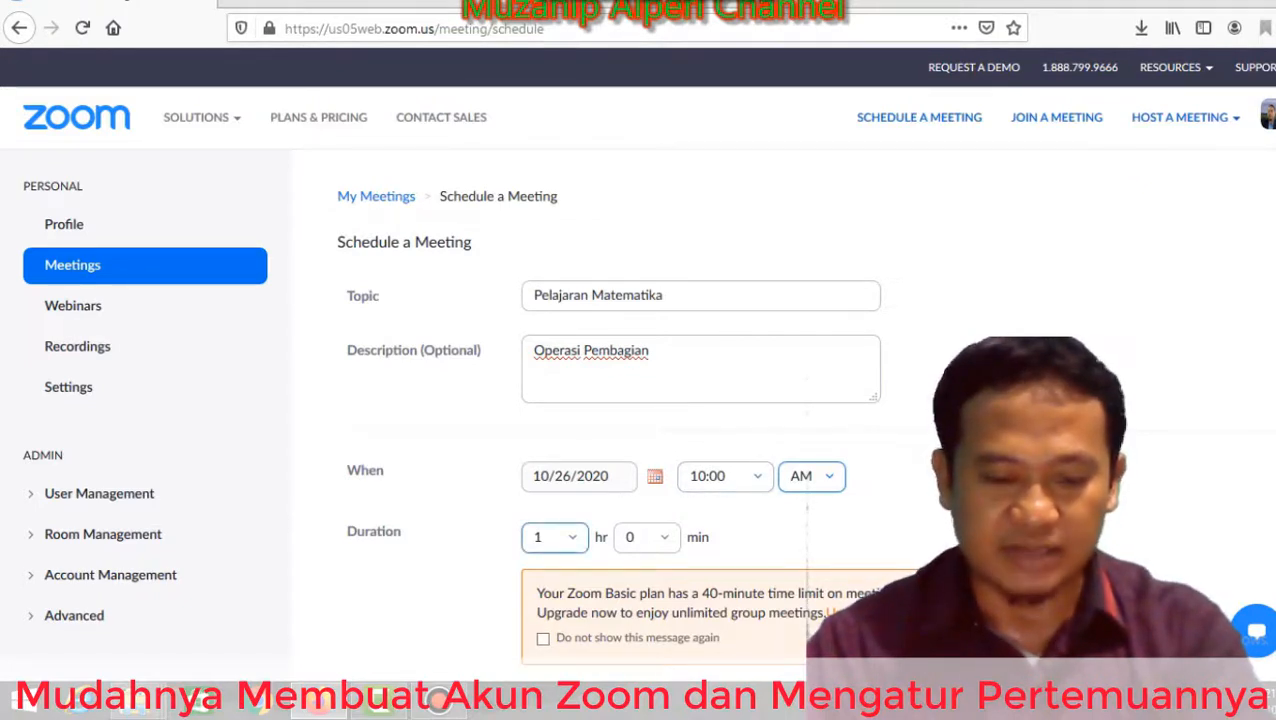
# Set the meeting duration to 2 hours.
pyautogui.click(555, 537)
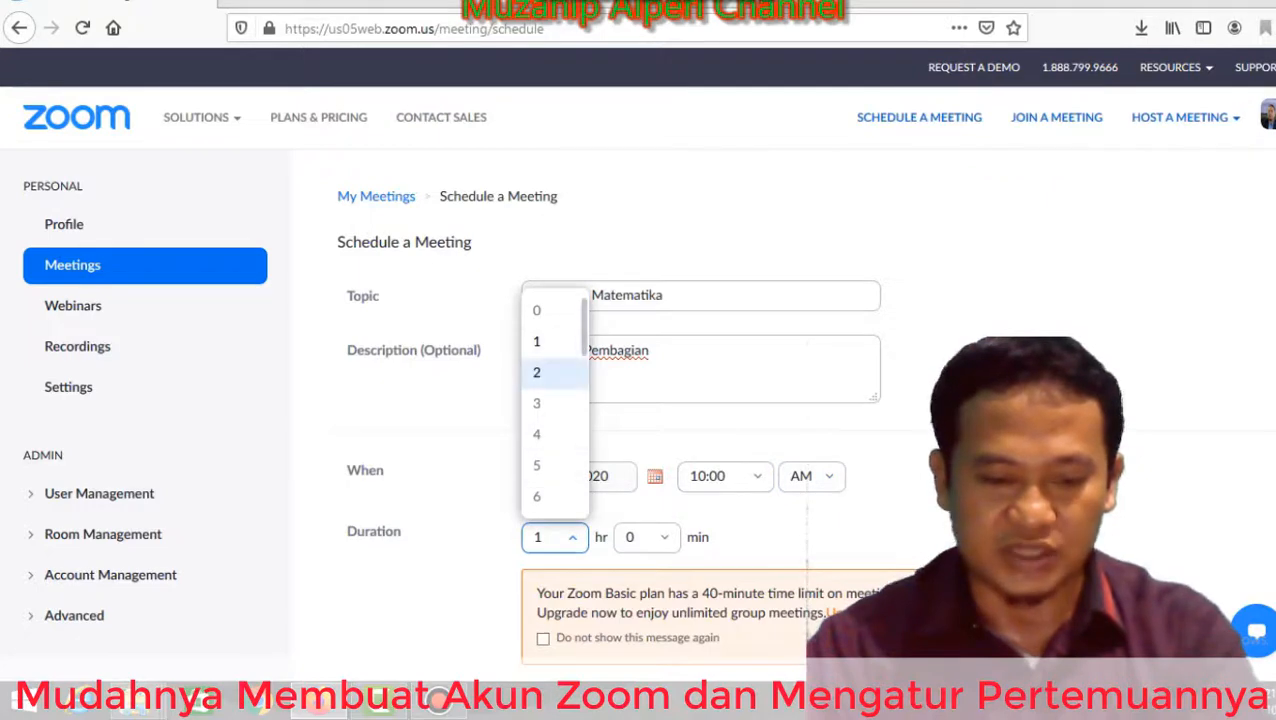
pyautogui.click(550, 372)
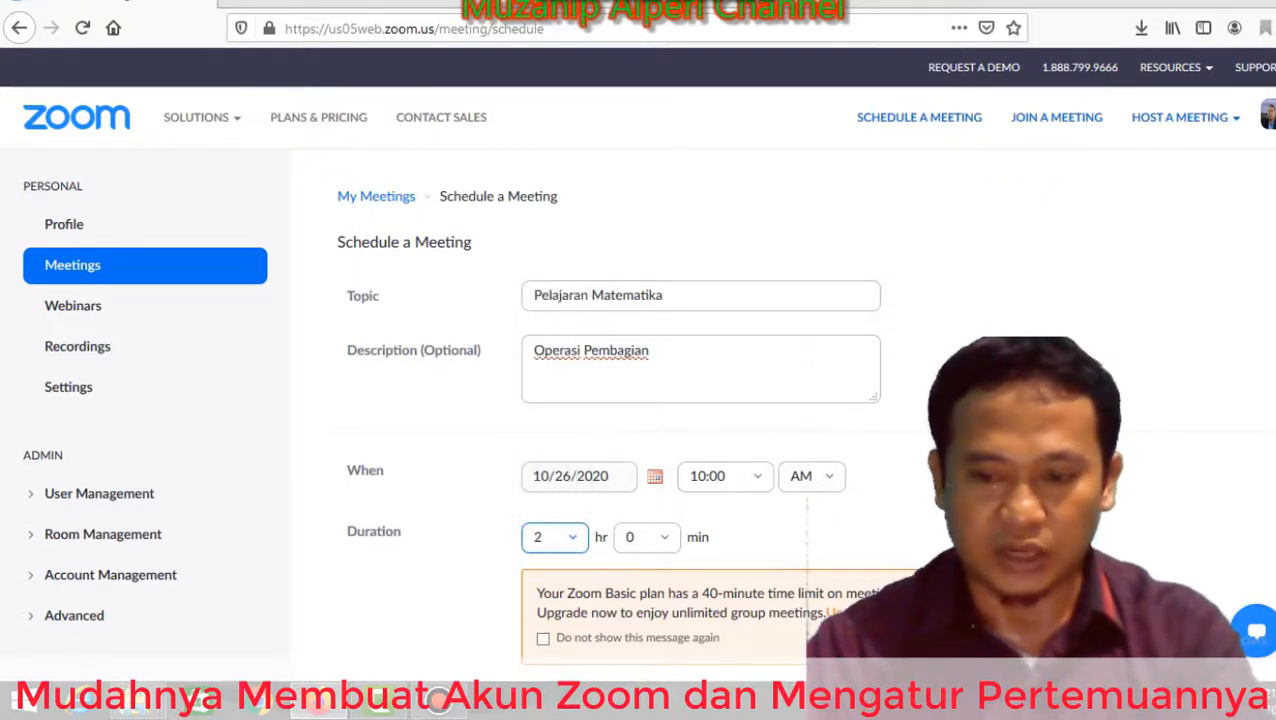
pyautogui.scroll(-3, 640, 400)
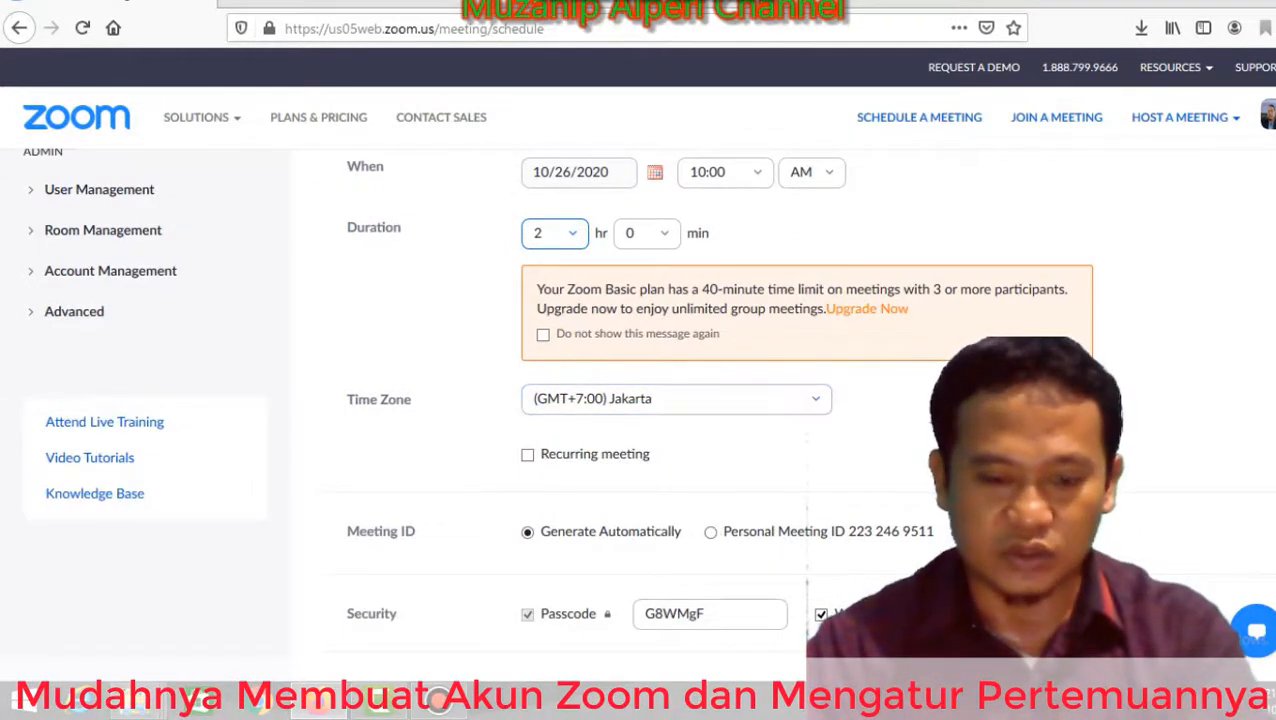
# Review the security, video and meeting options, then save the Pelajaran Matematika meeting.
pyautogui.scroll(-3, 640, 400)
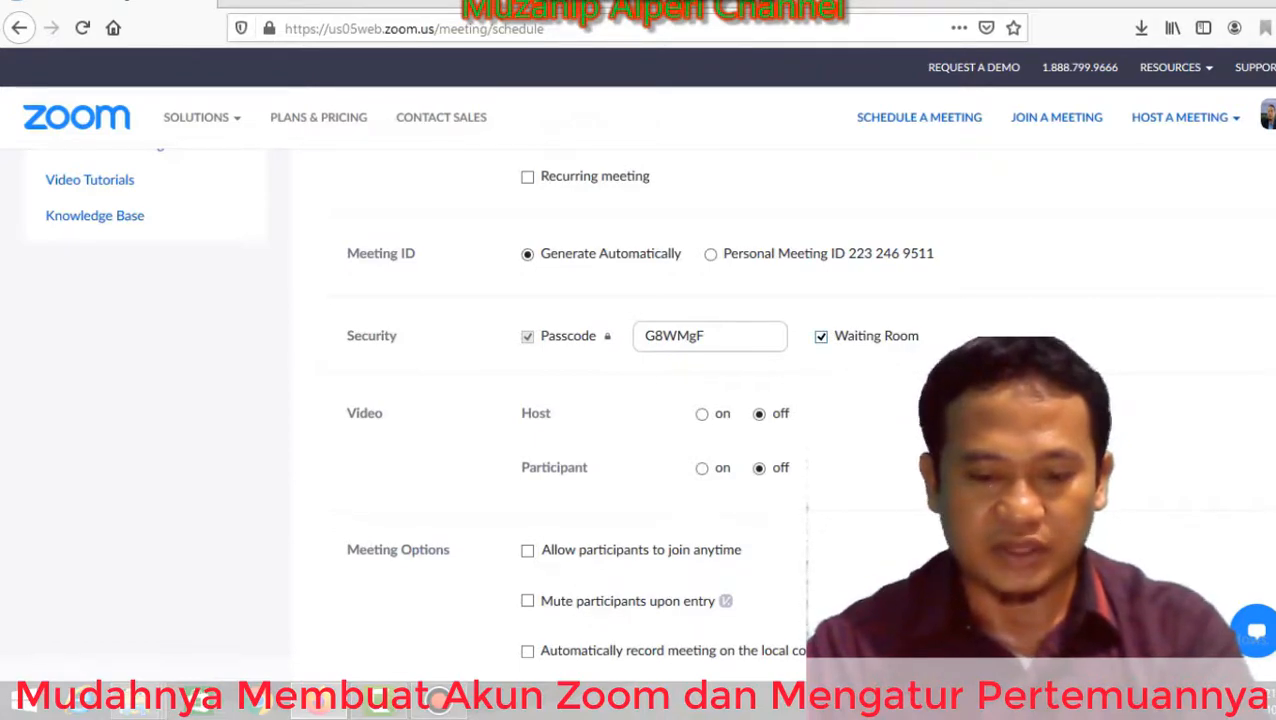
pyautogui.scroll(-3, 640, 400)
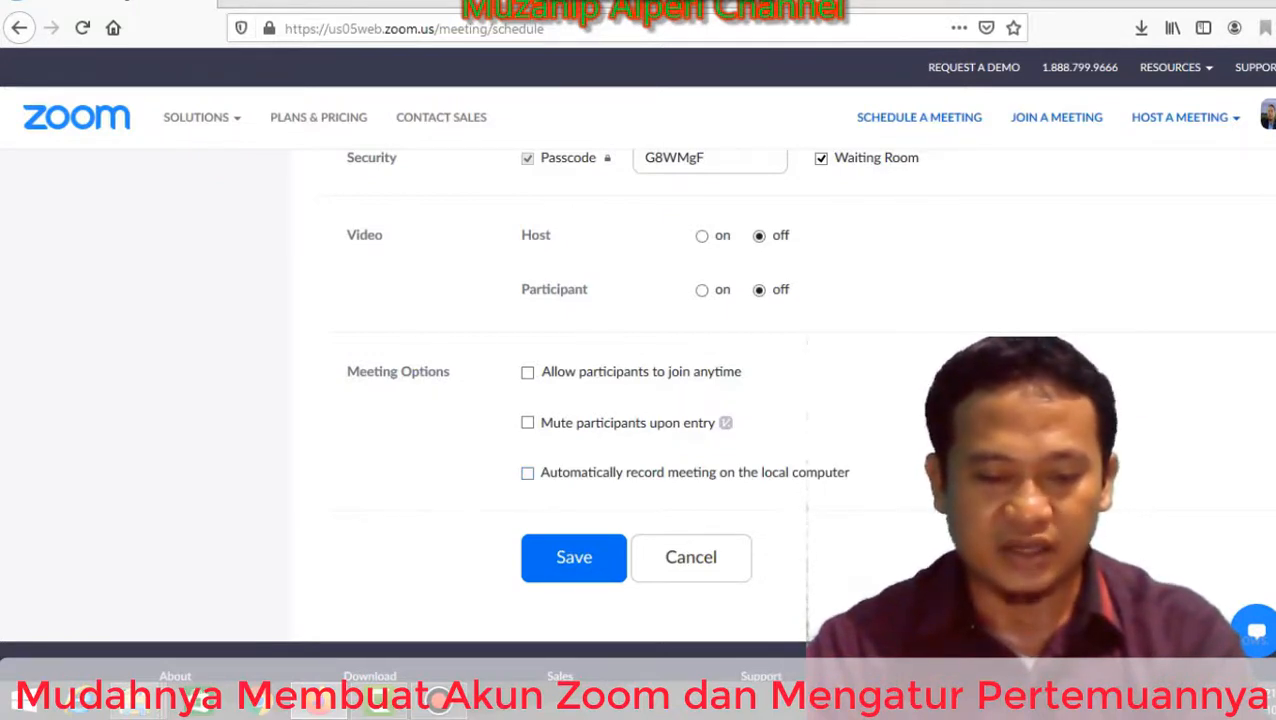
pyautogui.click(574, 557)
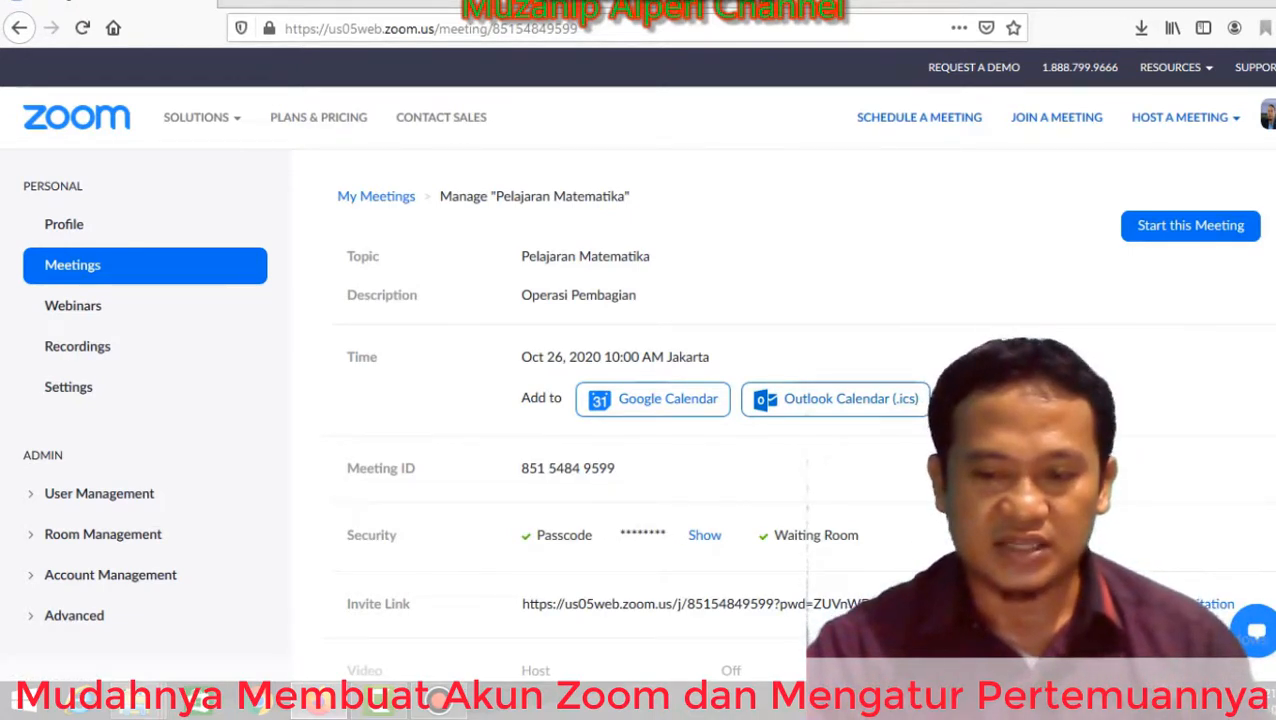
# Copy the Pelajaran Matematika meeting invitation to the clipboard.
pyautogui.scroll(-3, 636, 407)
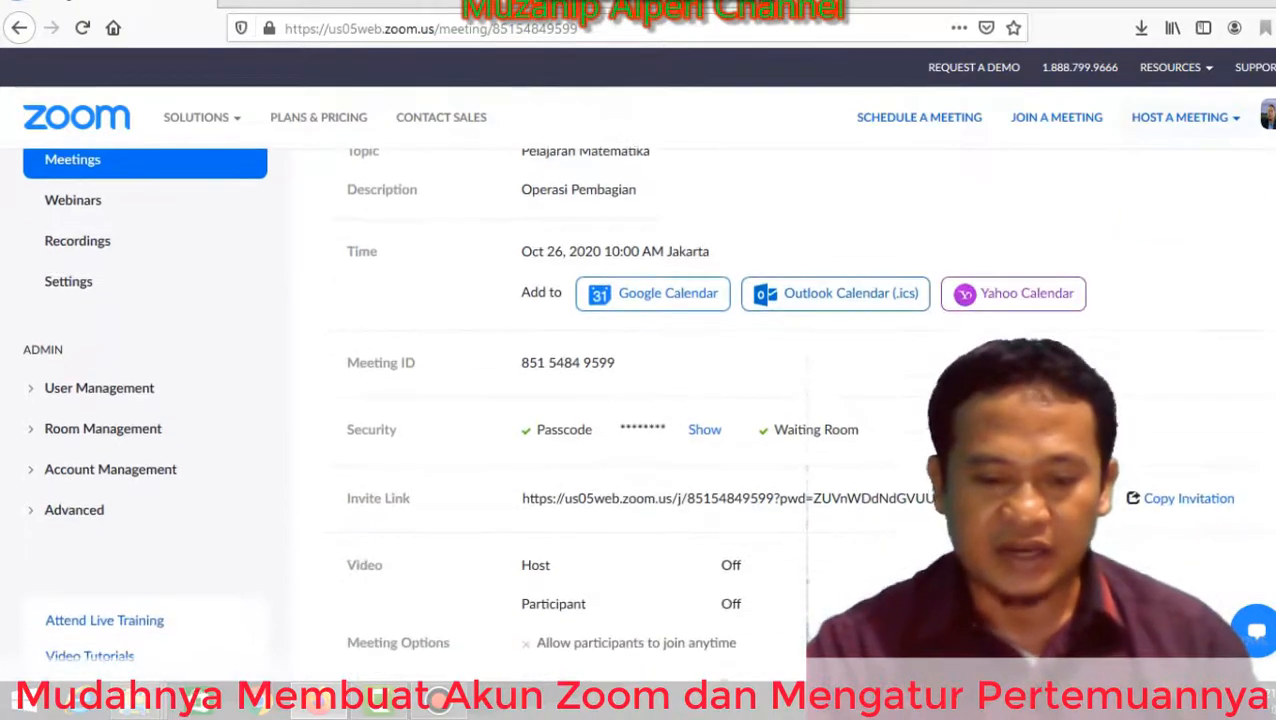
pyautogui.scroll(-1, 636, 407)
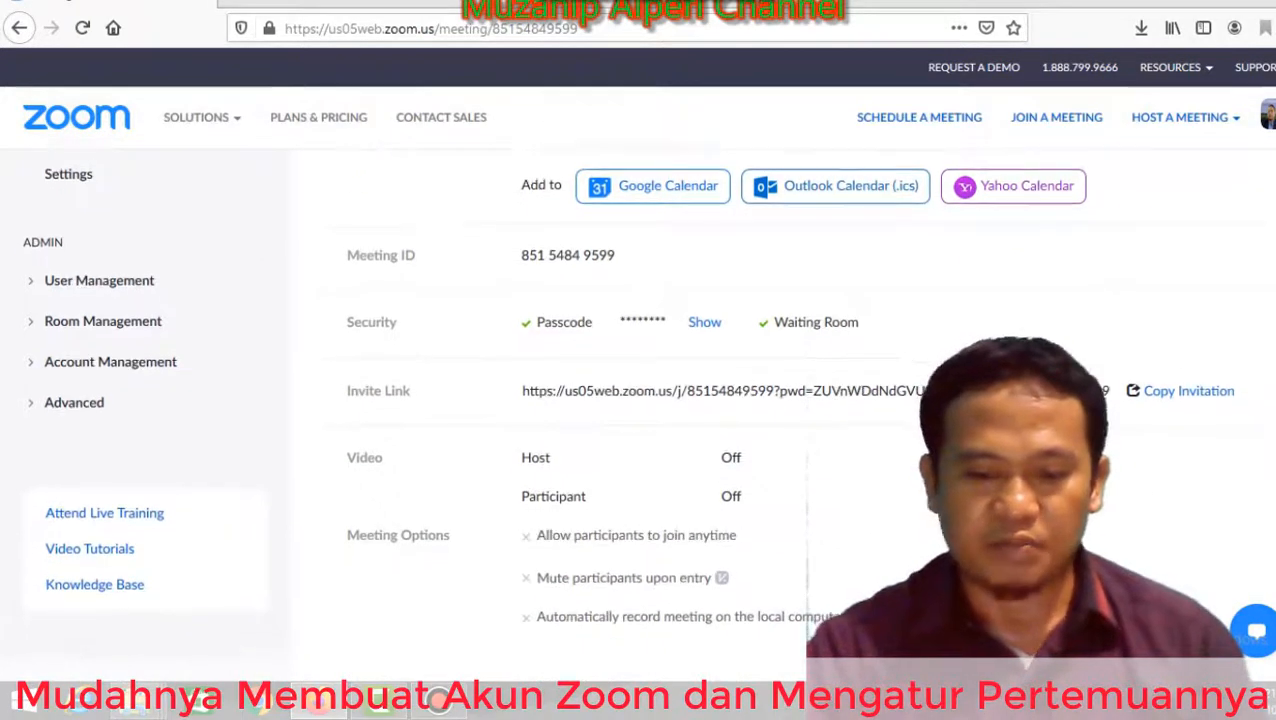
pyautogui.scroll(-1, 636, 407)
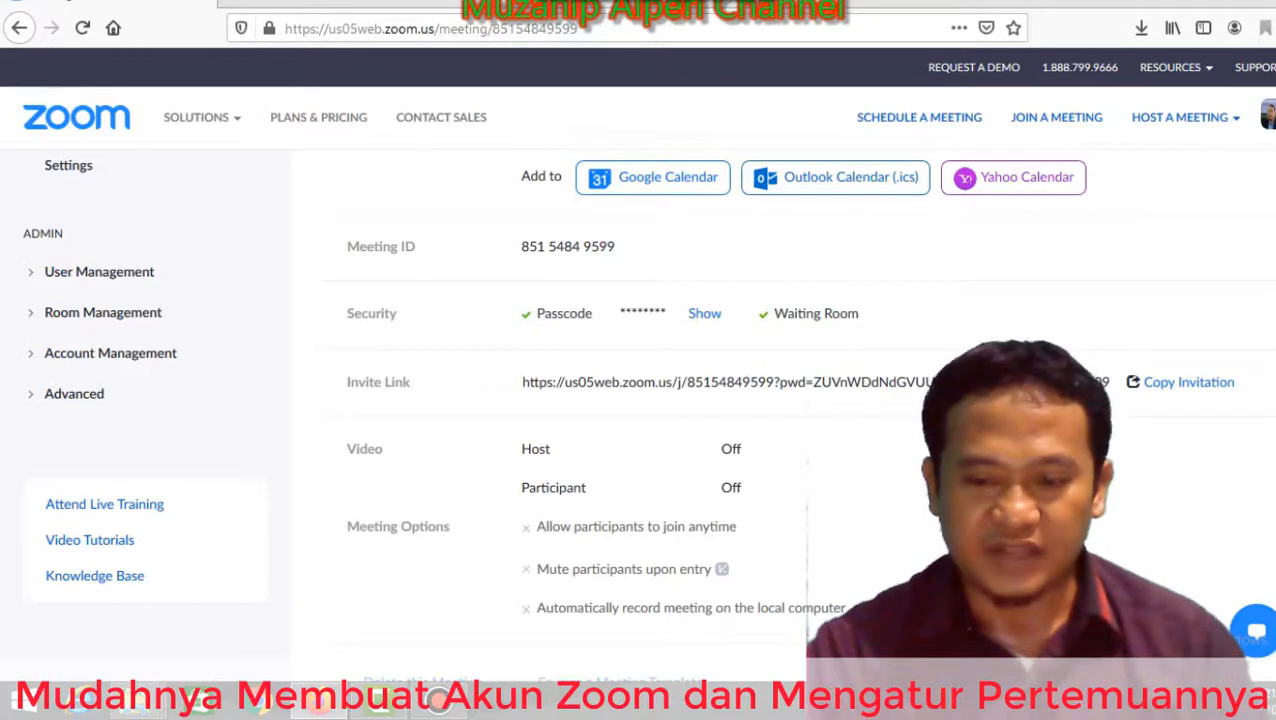
pyautogui.click(1189, 382)
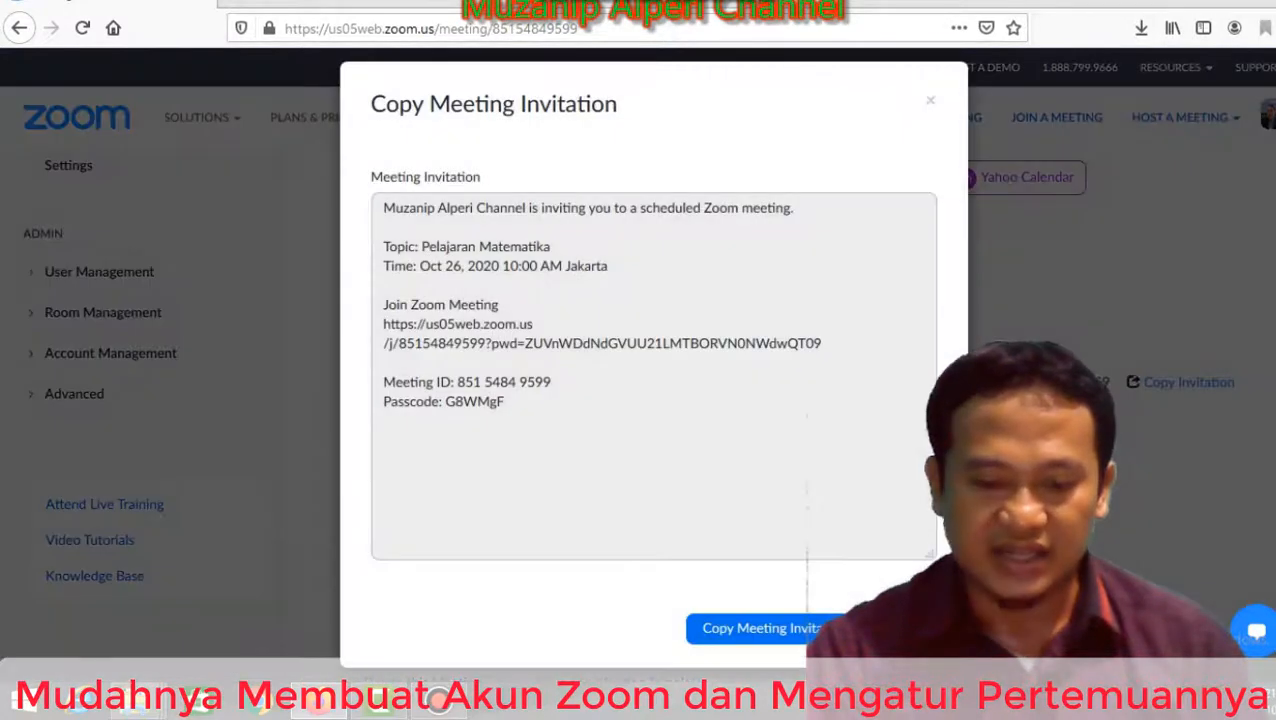
pyautogui.click(750, 628)
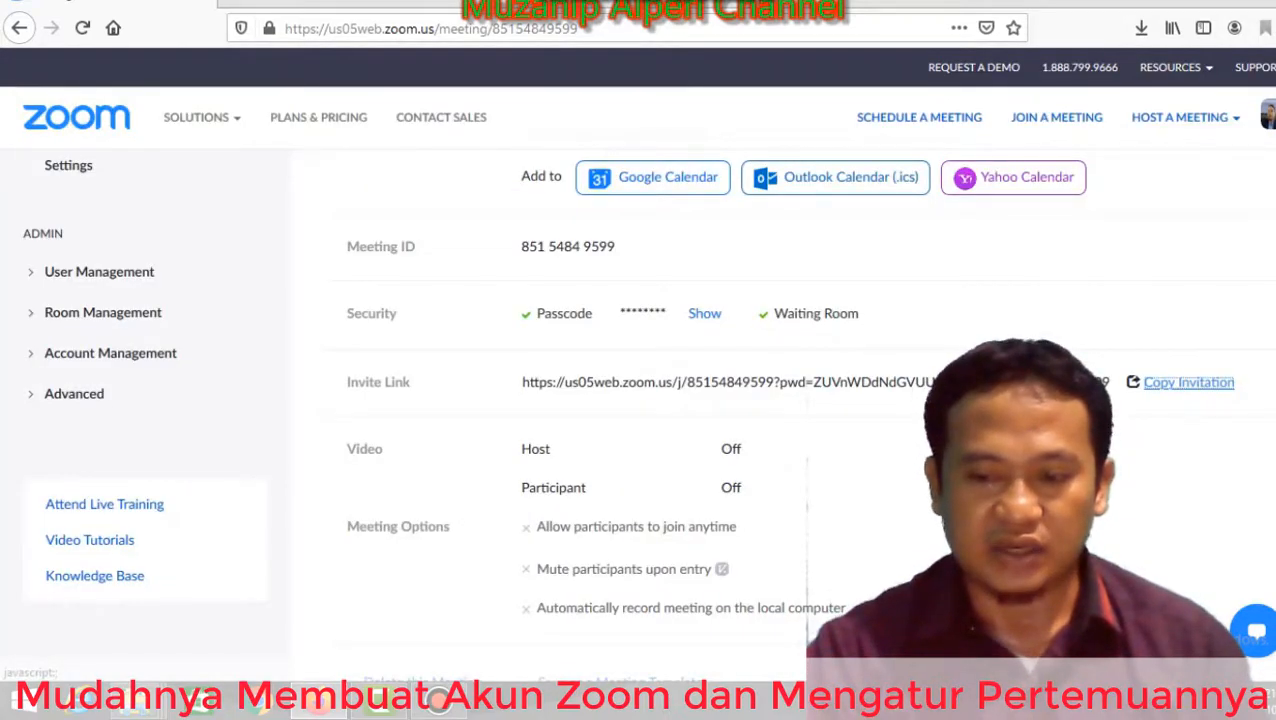
# Return to the Meetings list showing RAPAT GURU and Pelajaran Matematika.
pyautogui.scroll(3, 640, 400)
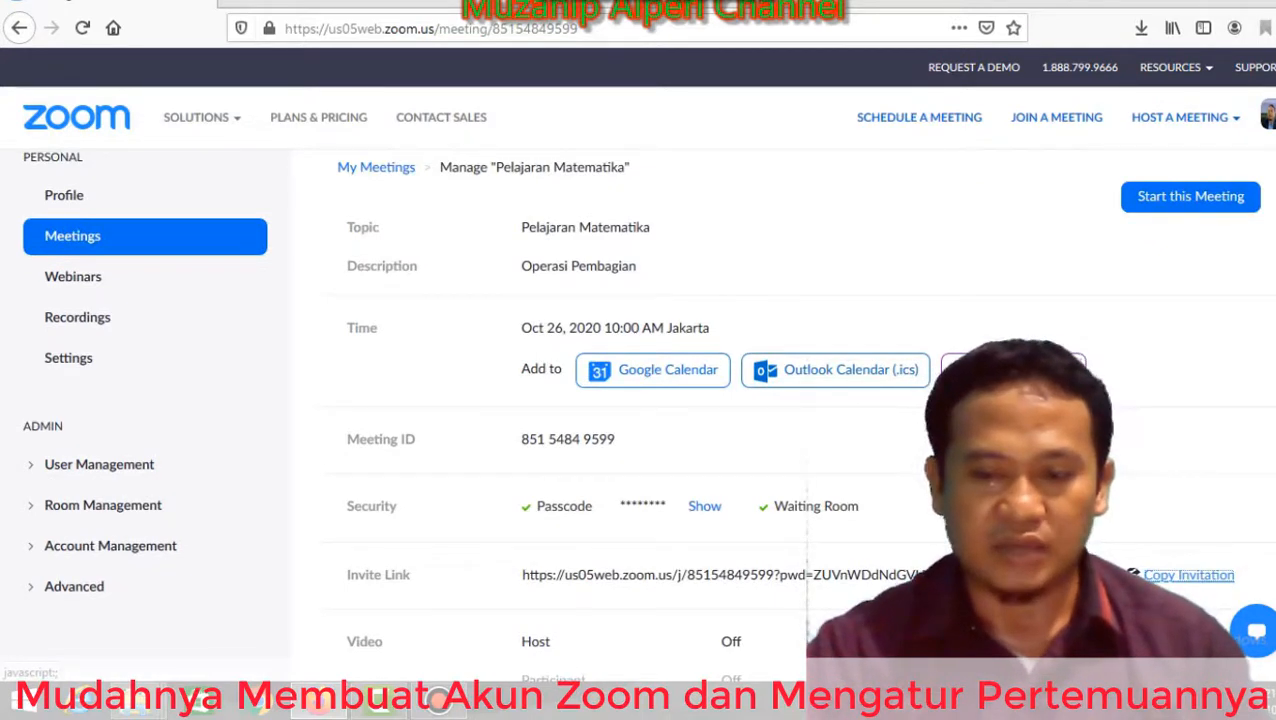
pyautogui.scroll(1, 640, 400)
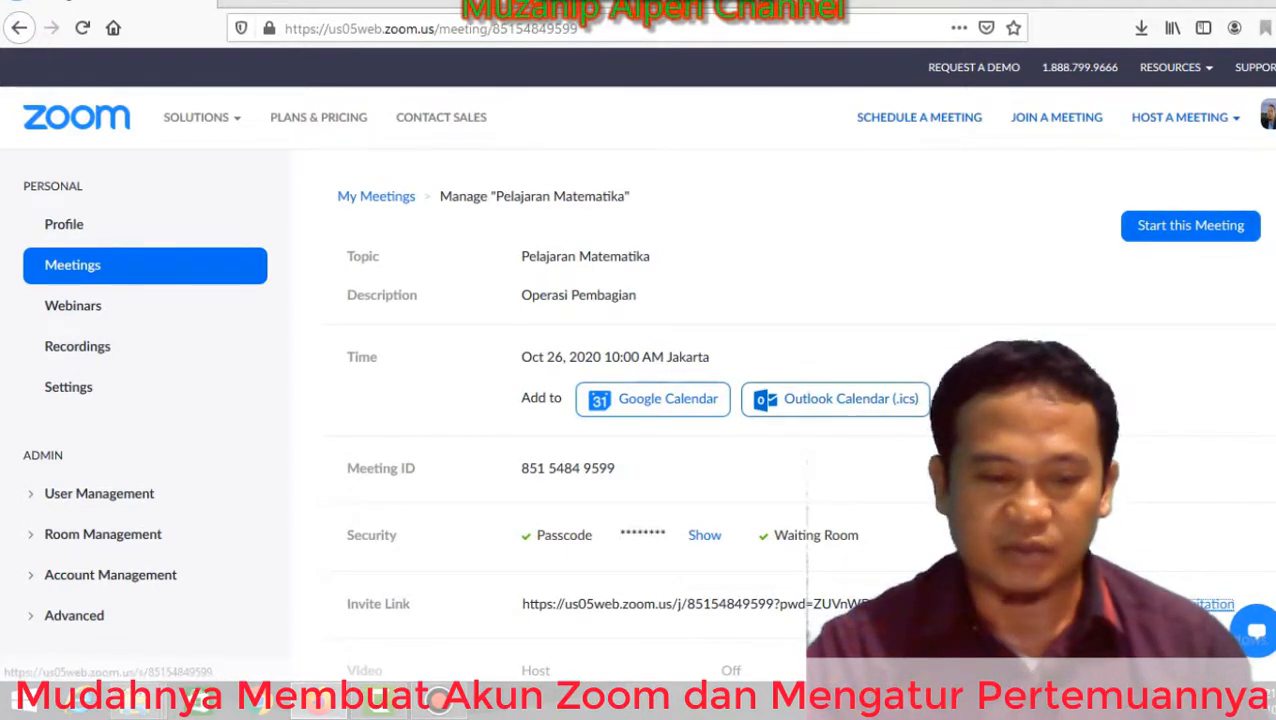
pyautogui.click(72, 265)
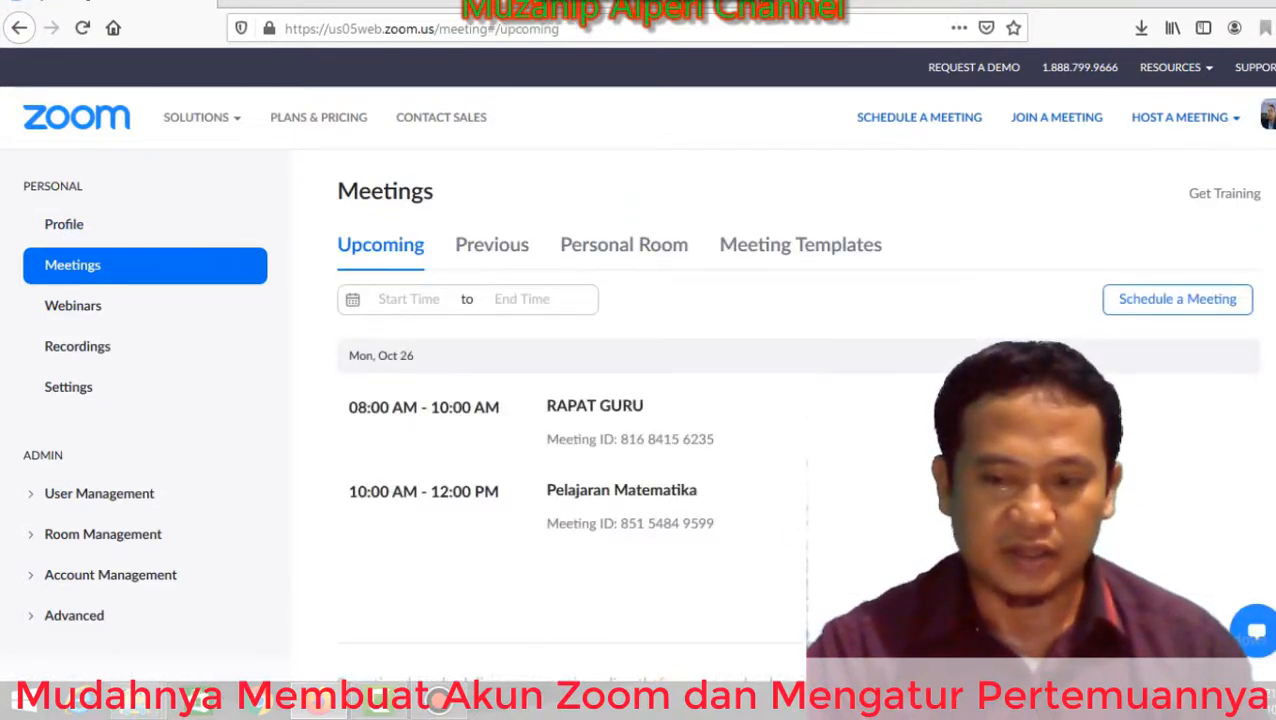
pyautogui.scroll(-2, 595, 325)
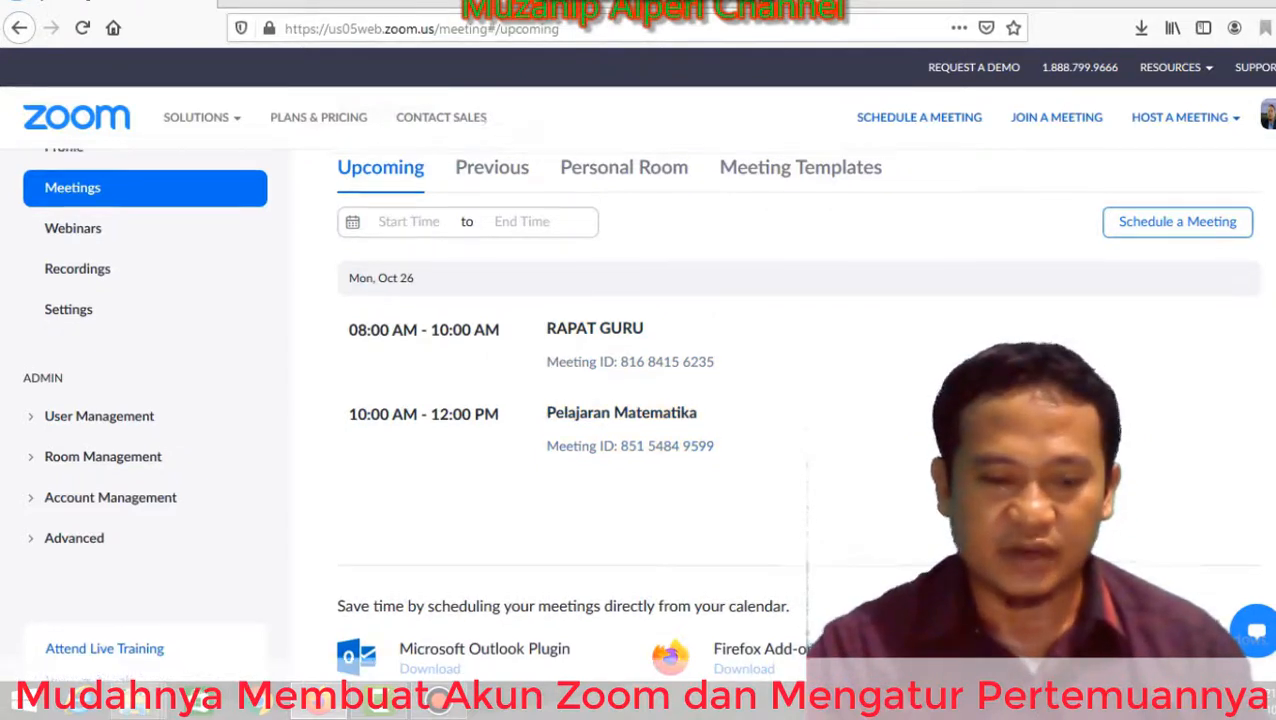
pyautogui.scroll(1, 925, 414)
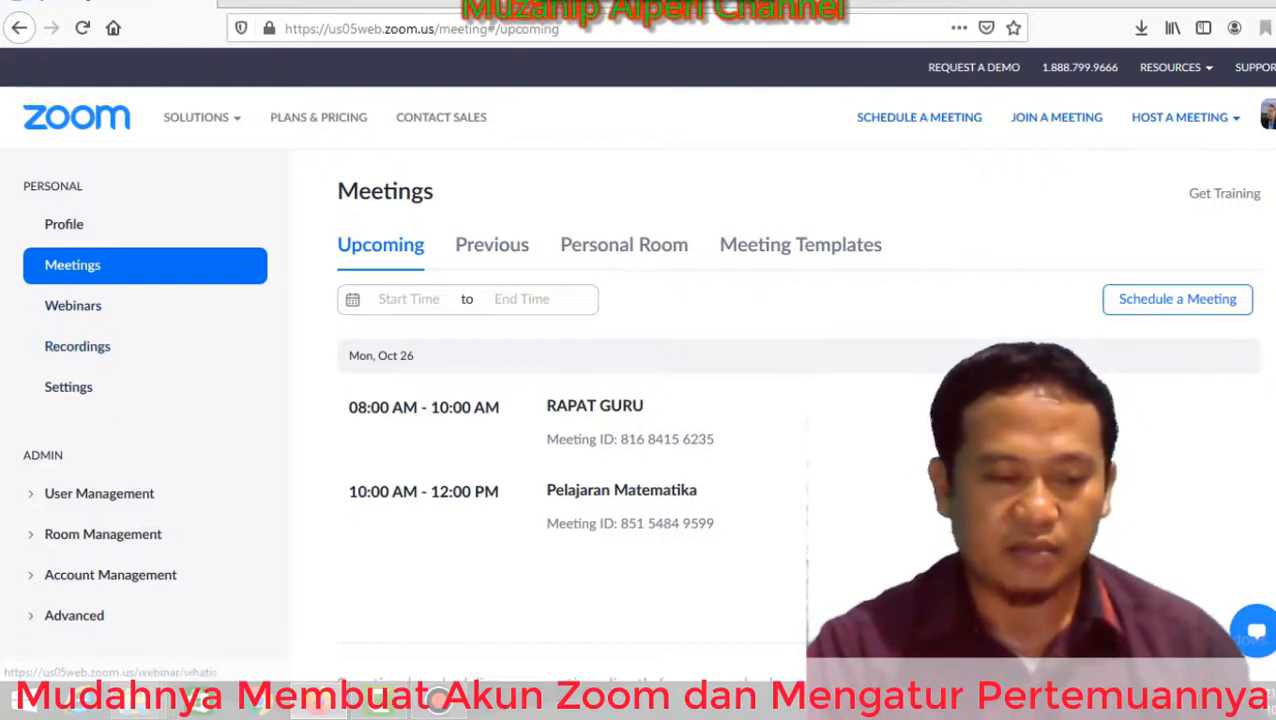
# View the Webinars page, then go to Recordings.
pyautogui.click(73, 305)
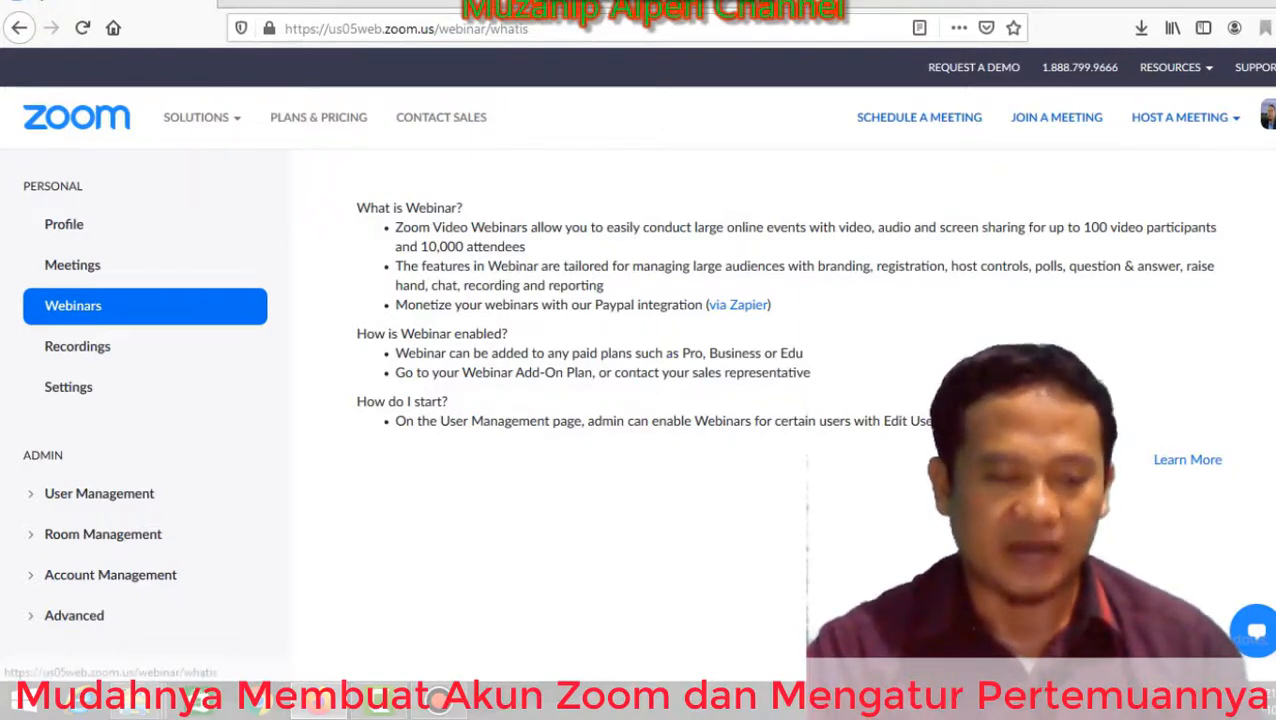
pyautogui.click(77, 346)
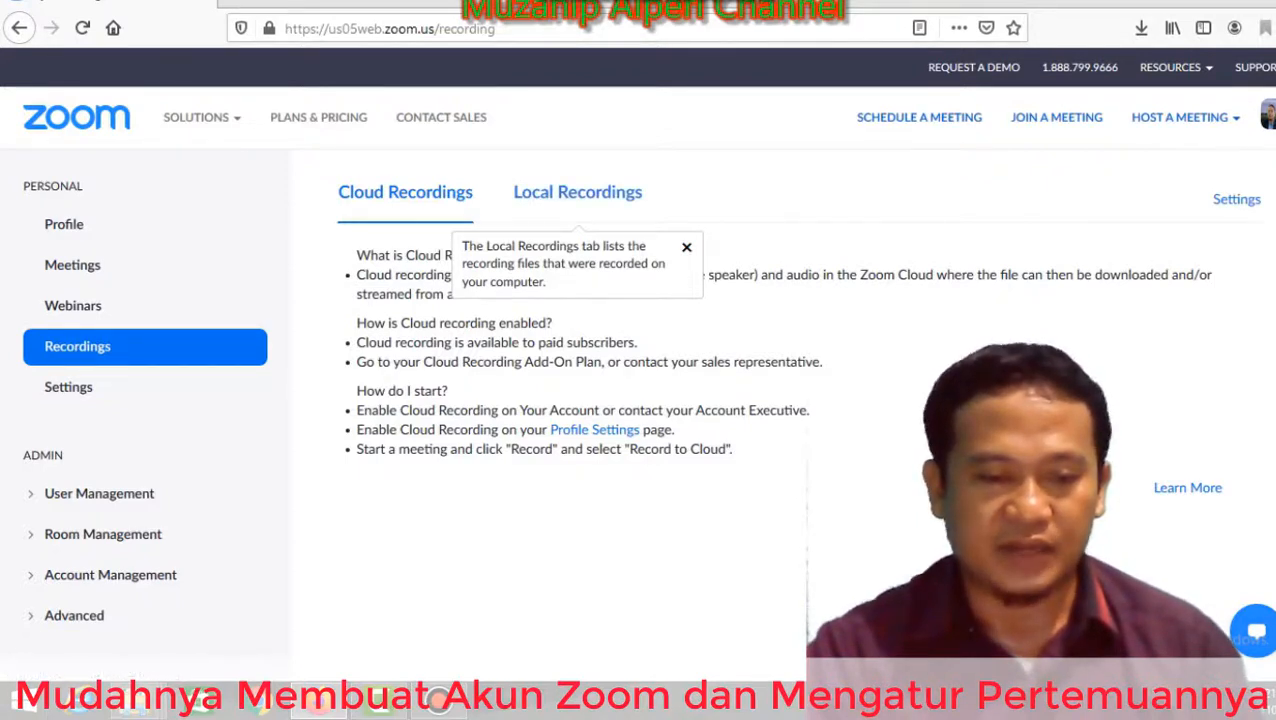
# Check the Local Recordings tab, then go to the meeting Settings.
pyautogui.click(577, 192)
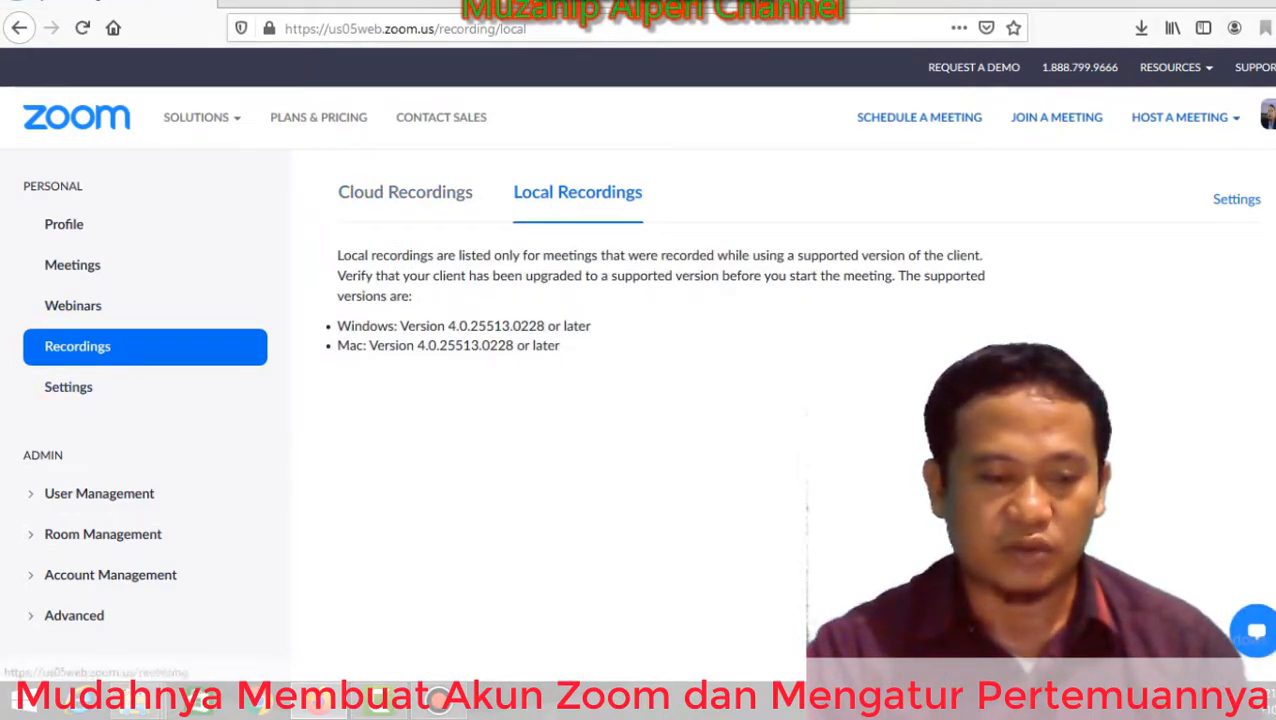
pyautogui.click(68, 387)
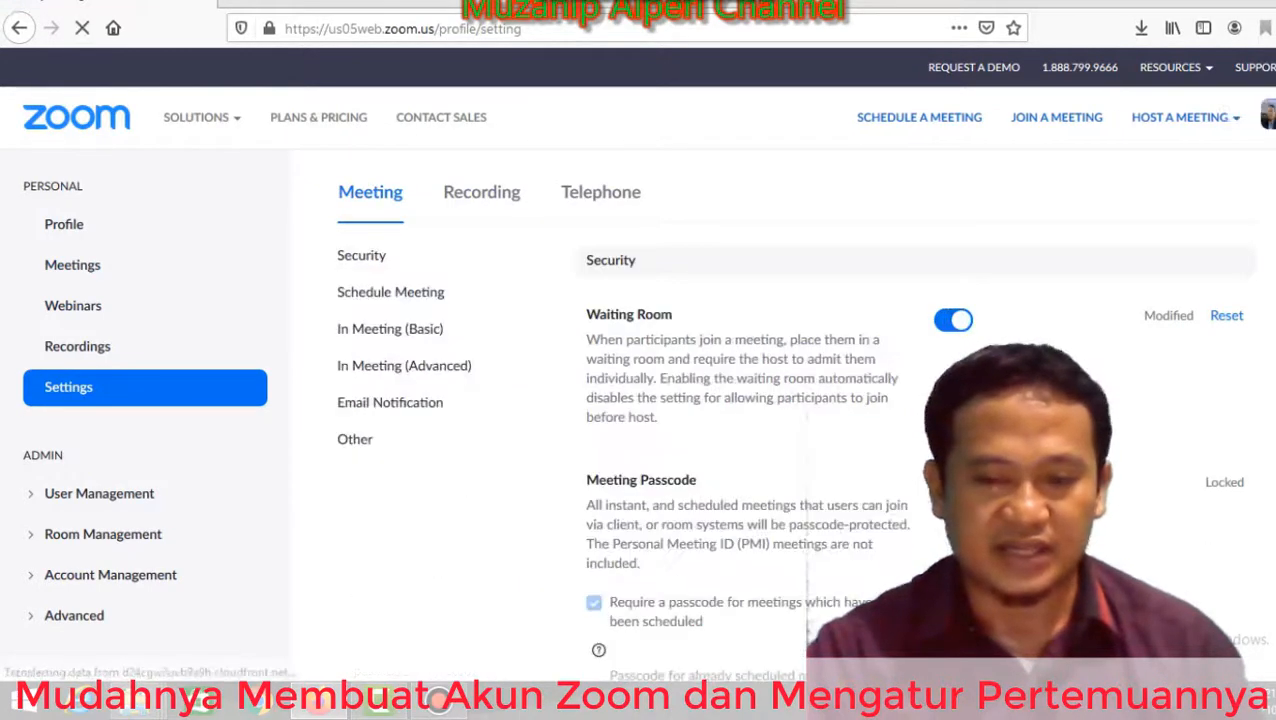
# Review the meeting settings (Waiting Room, required passcodes), then go back to the Meetings list.
pyautogui.scroll(-5, 640, 420)
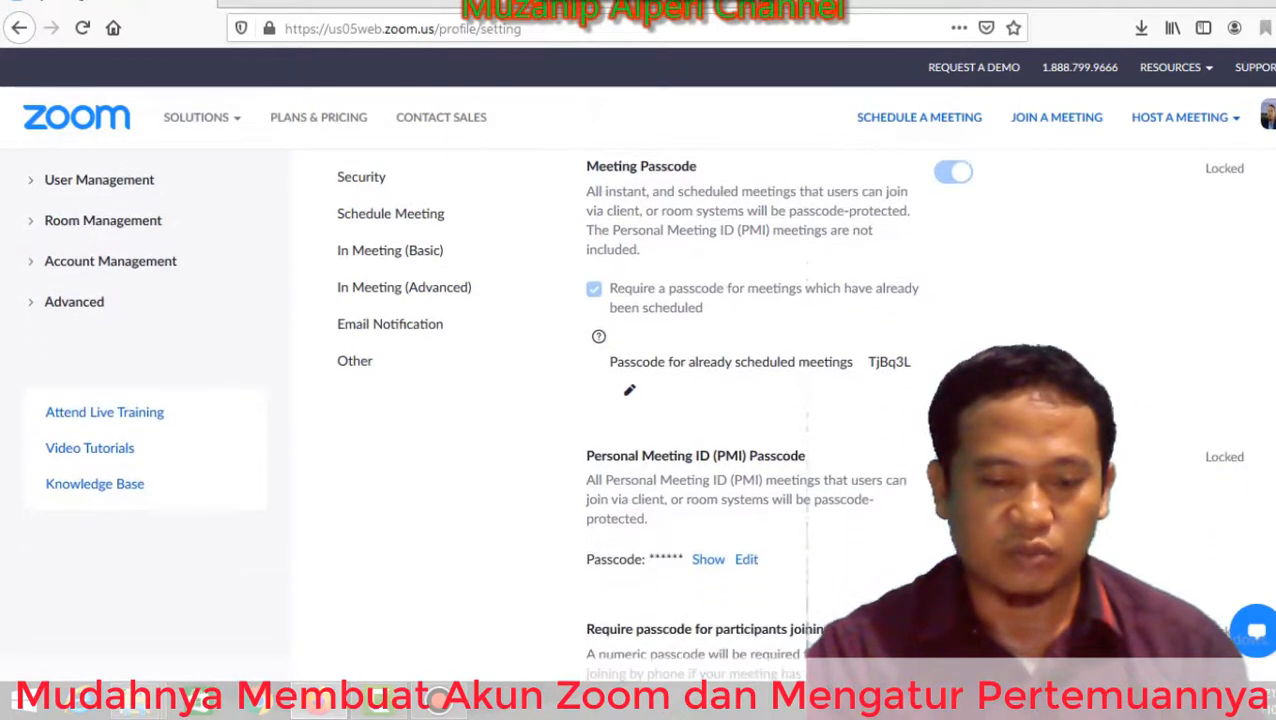
pyautogui.scroll(6, 640, 415)
pyautogui.scroll(-10, 640, 415)
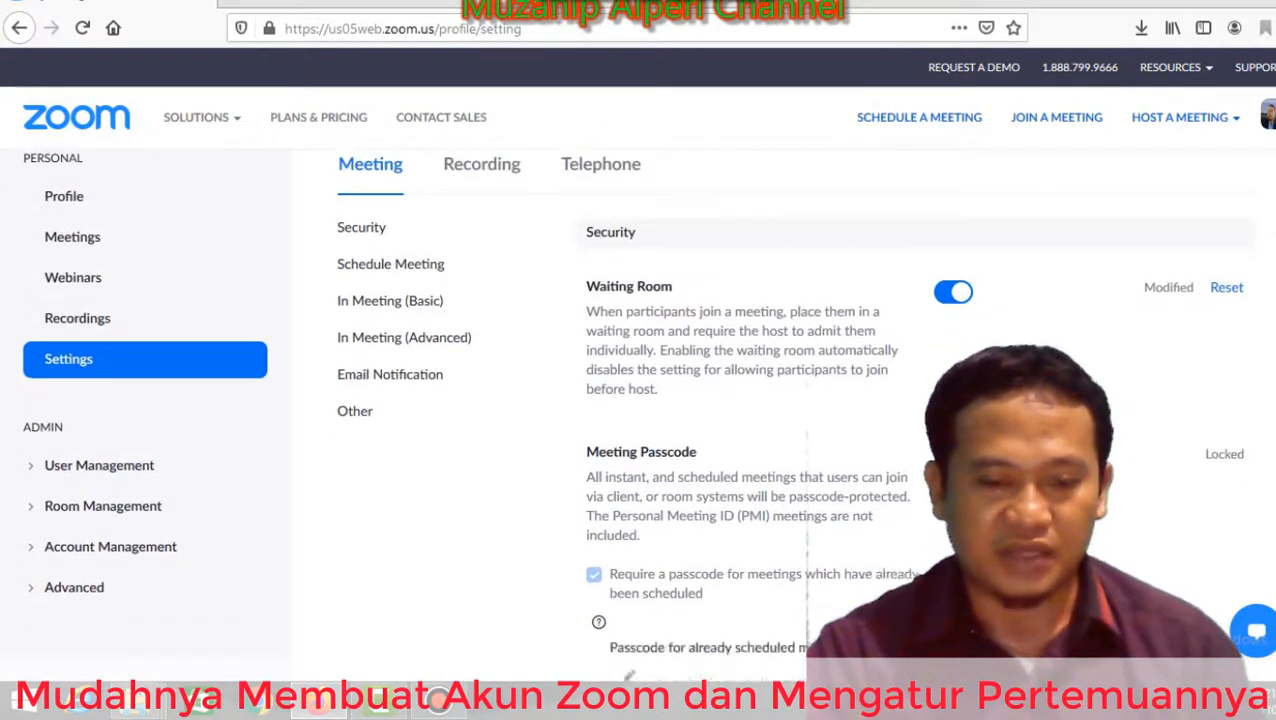
pyautogui.scroll(-8, 640, 415)
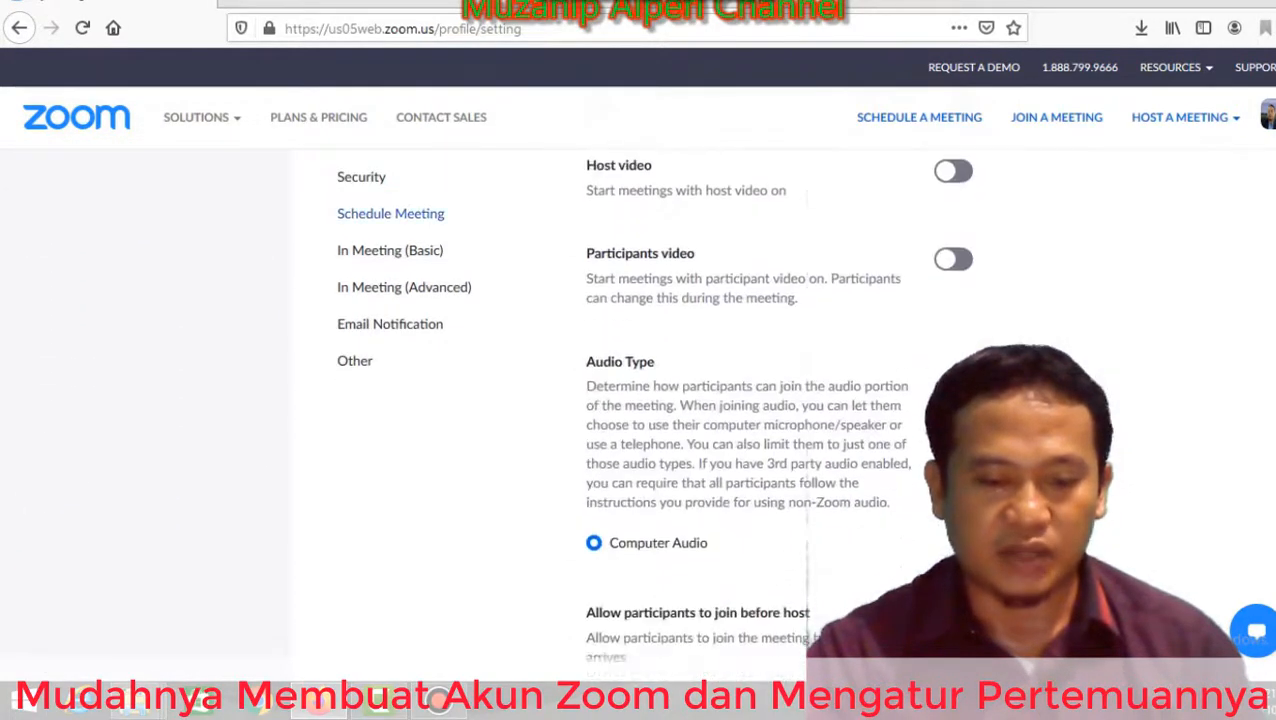
pyautogui.scroll(-8, 640, 415)
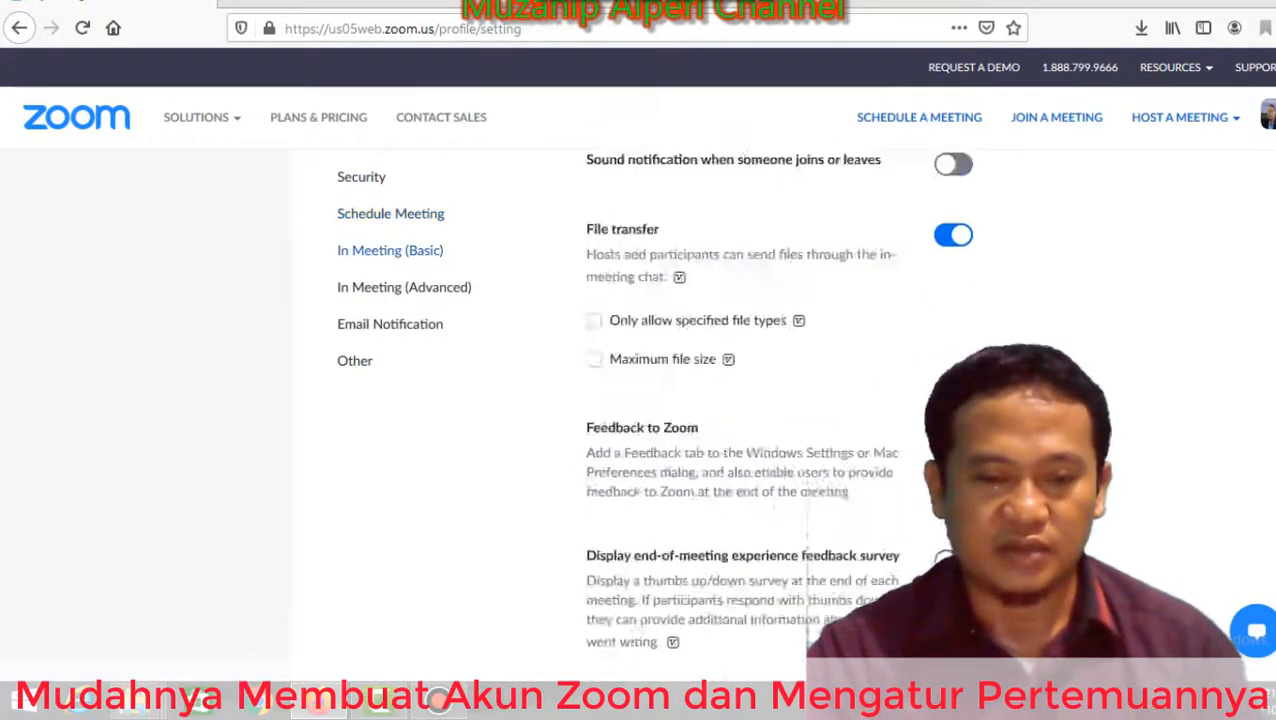
pyautogui.scroll(15, 640, 415)
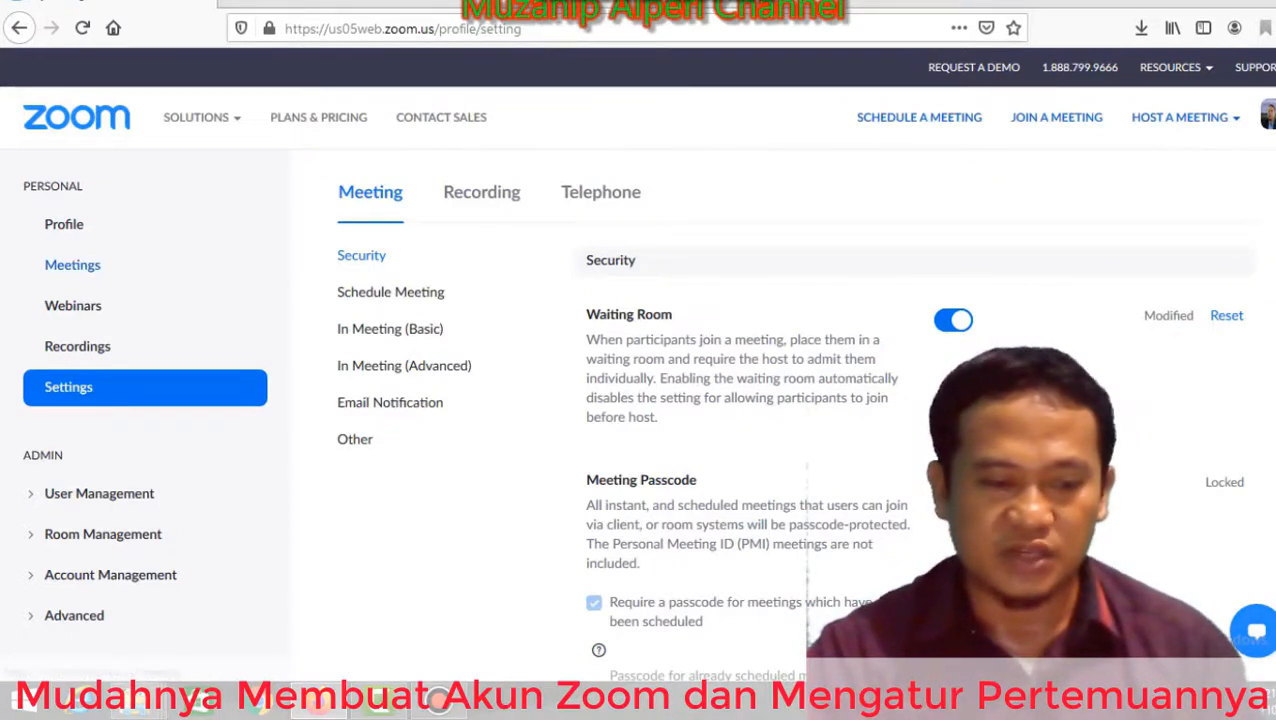
pyautogui.click(72, 265)
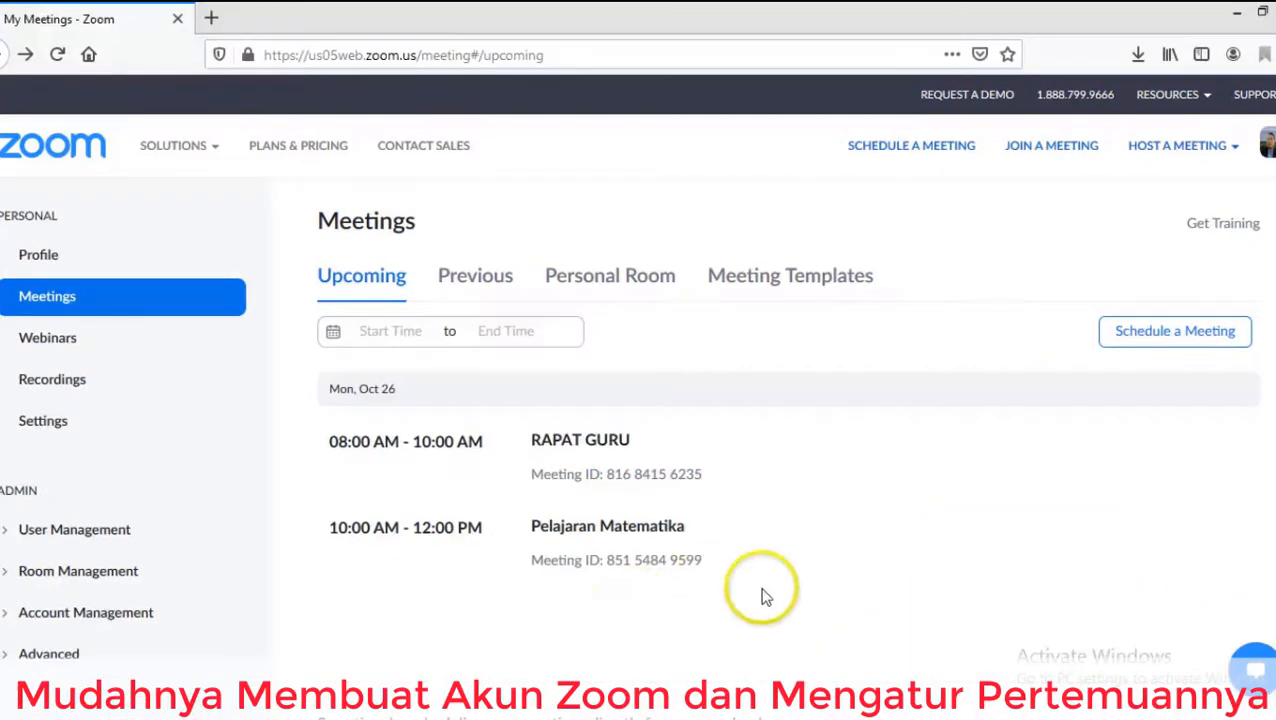
# Start Pelajaran Matematika in the desktop app, join with computer audio, and maximize the window.
pyautogui.moveTo(632, 536)
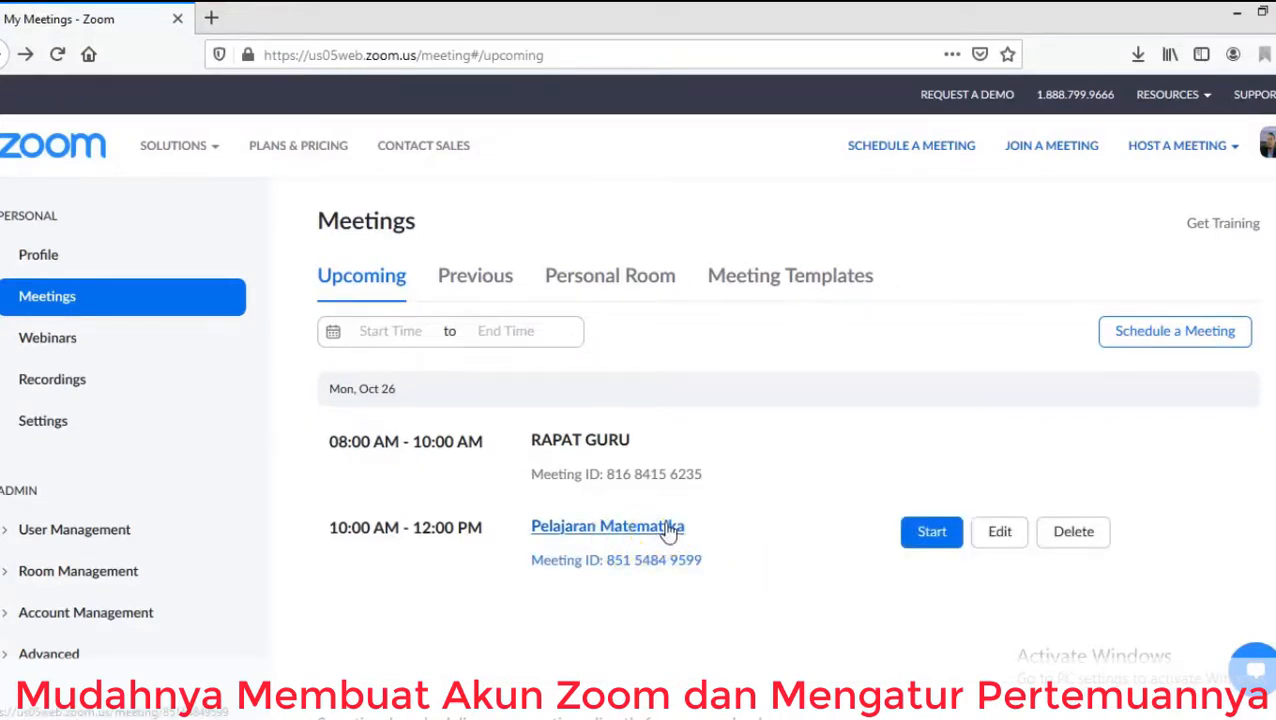
pyautogui.click(931, 538)
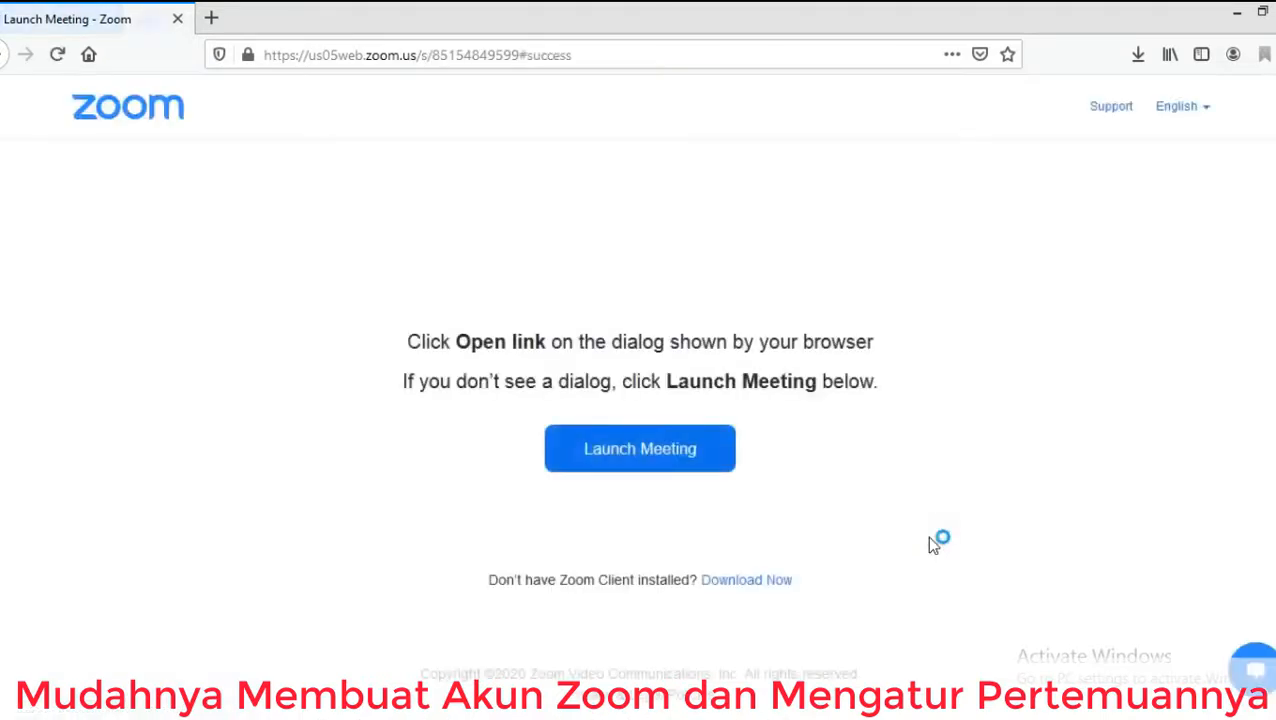
pyautogui.click(726, 461)
pyautogui.click(675, 451)
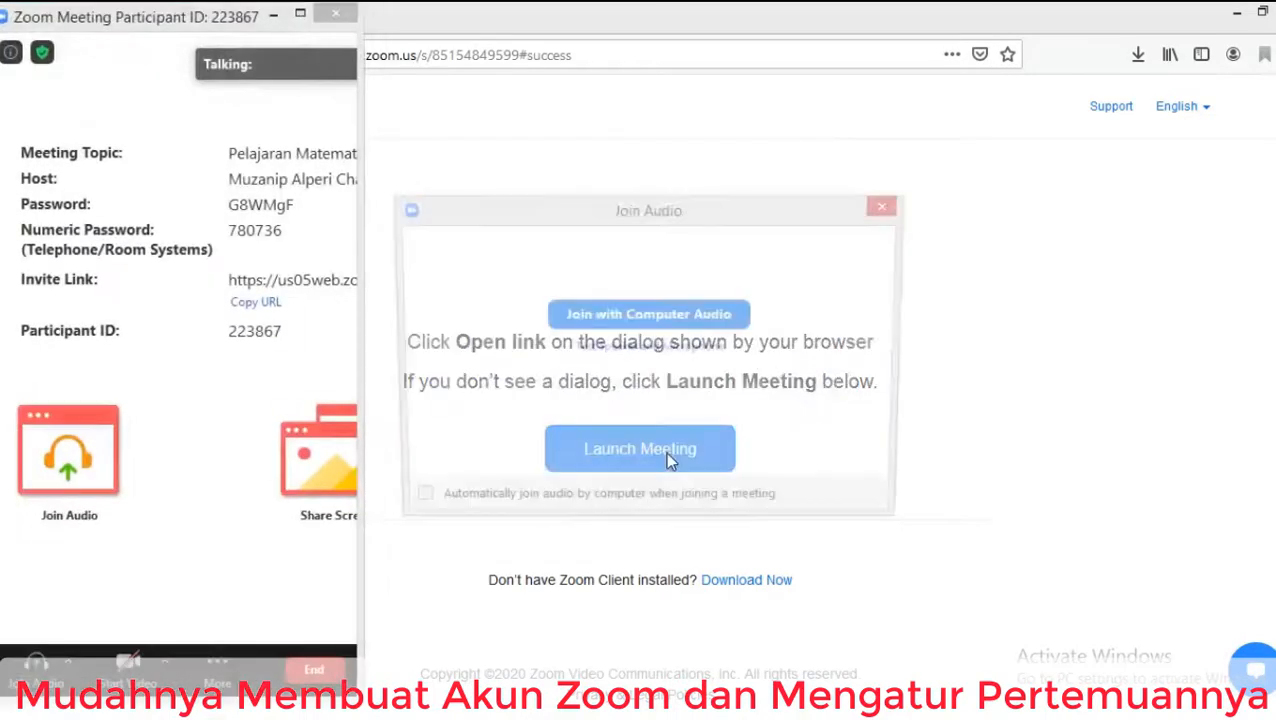
pyautogui.click(670, 318)
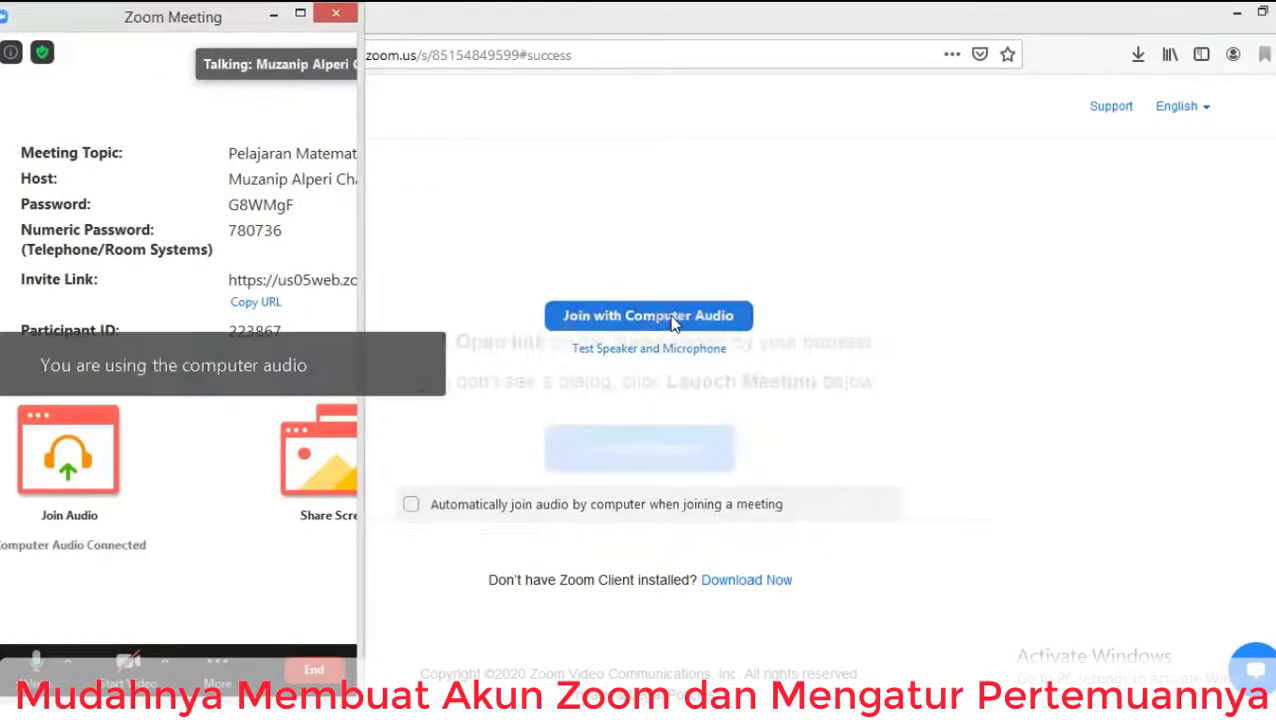
pyautogui.click(302, 16)
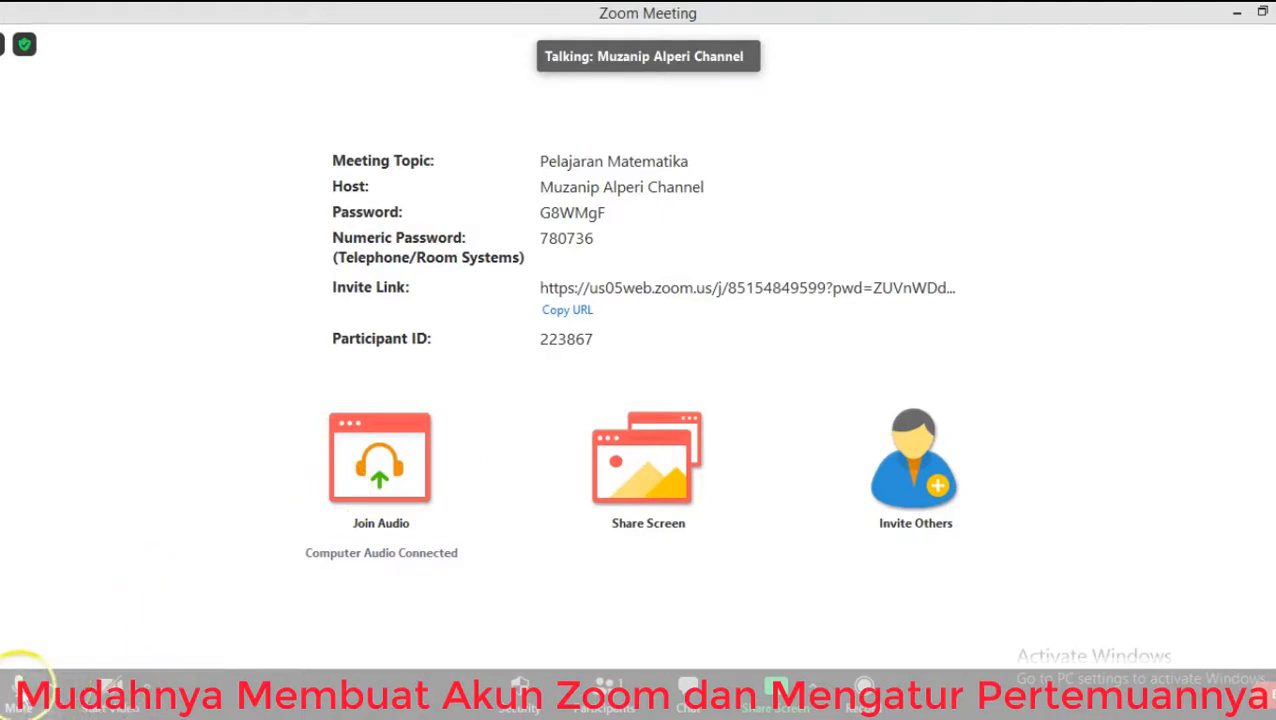
# Toggle the microphone mute twice, leaving it unmuted, and turn on the camera video.
pyautogui.click(20, 682)
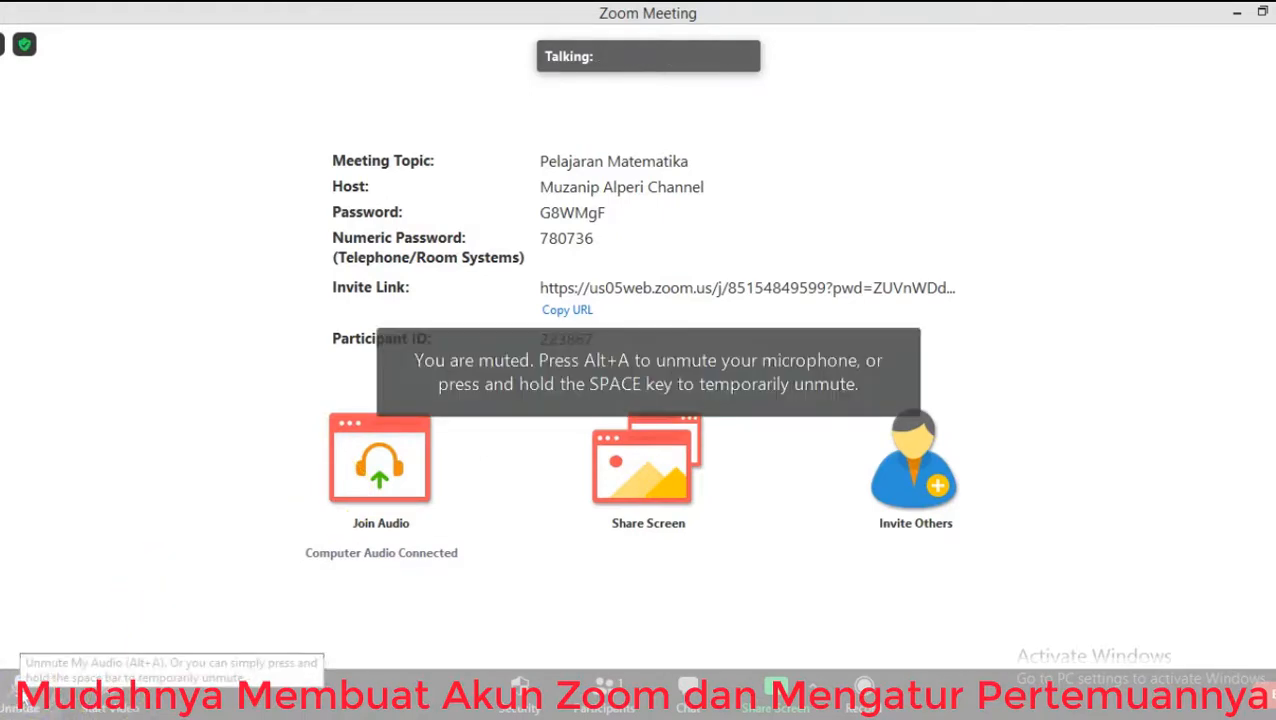
pyautogui.click(20, 682)
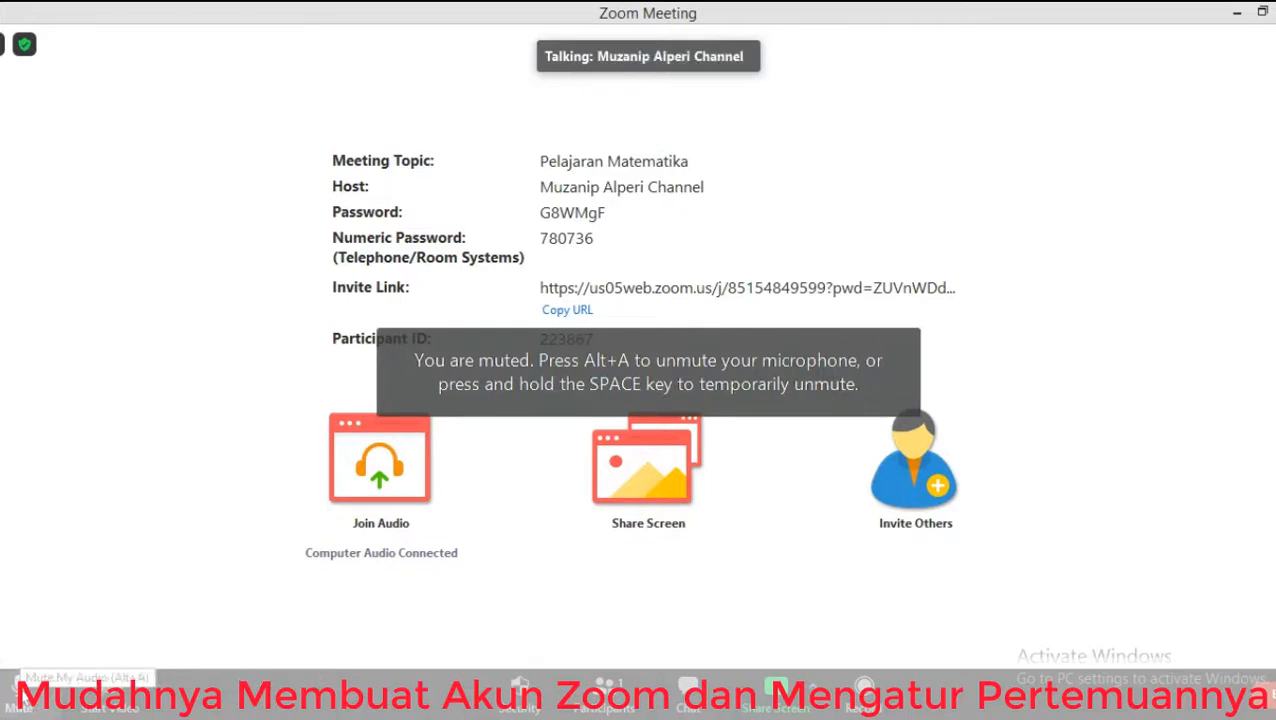
pyautogui.click(20, 682)
pyautogui.click(20, 682)
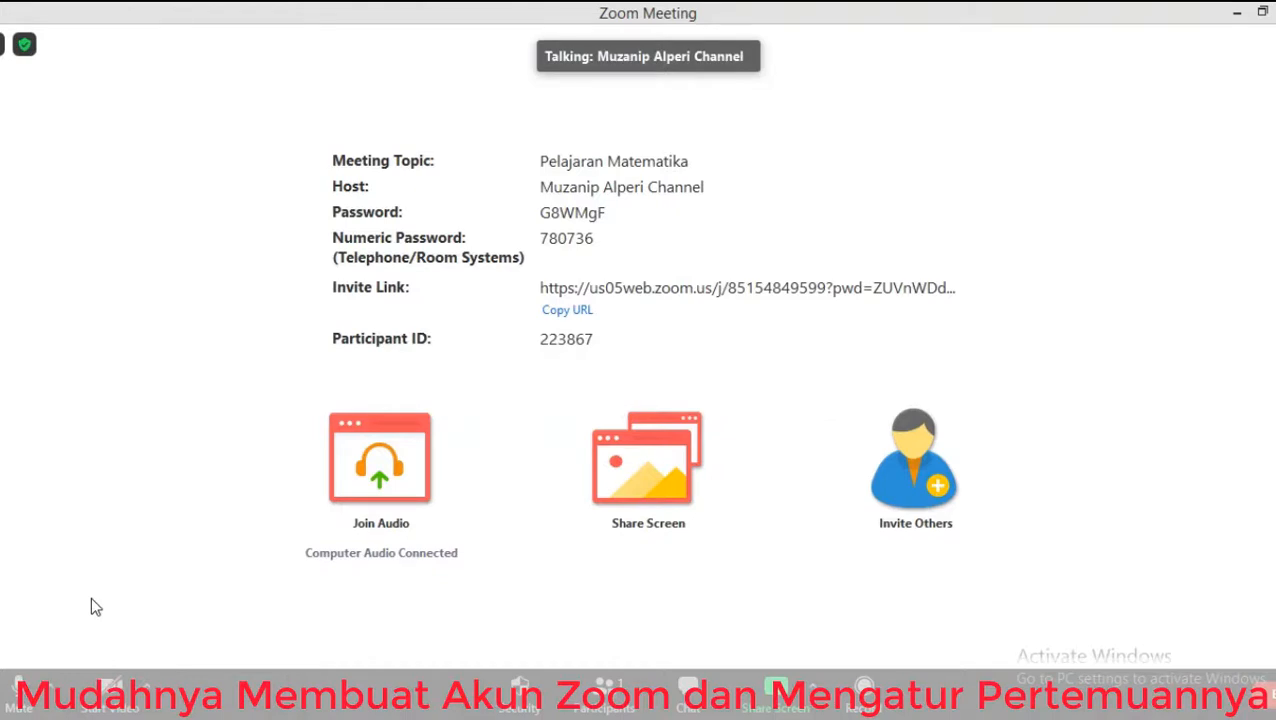
pyautogui.click(96, 690)
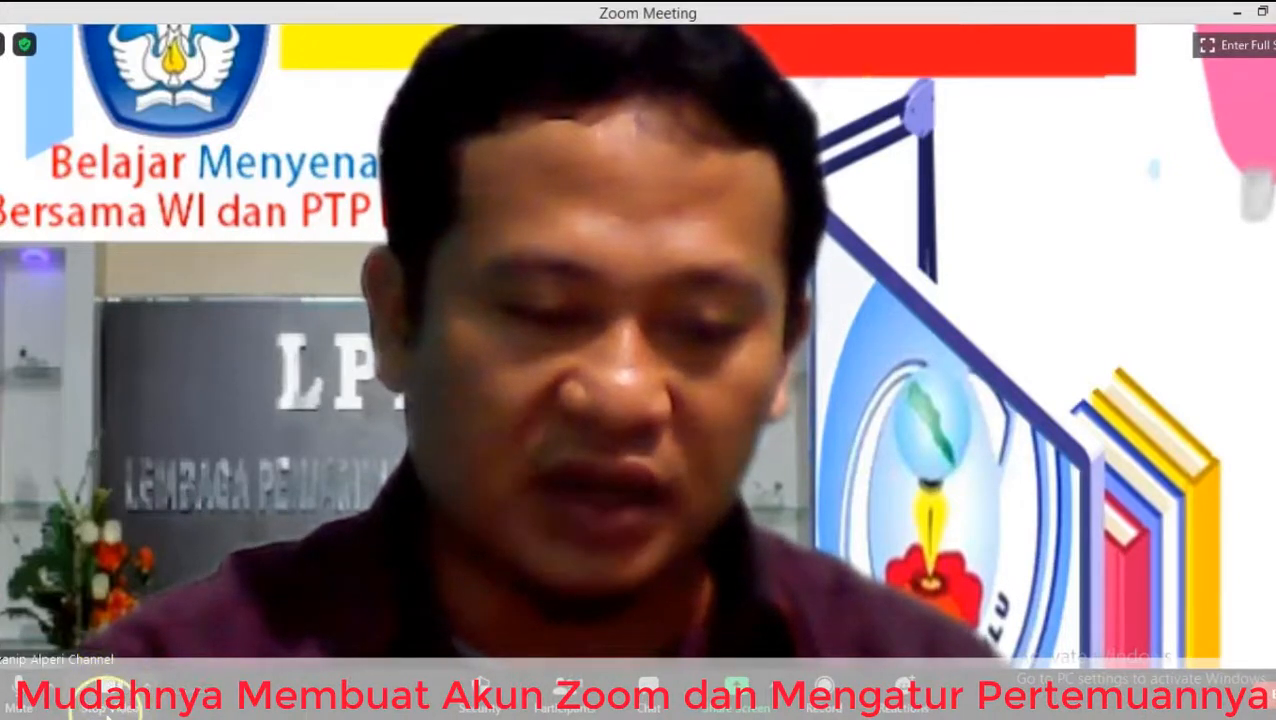
# In the virtual background settings, try None, bridge at sunset, Grass and Earth backgrounds.
pyautogui.click(148, 688)
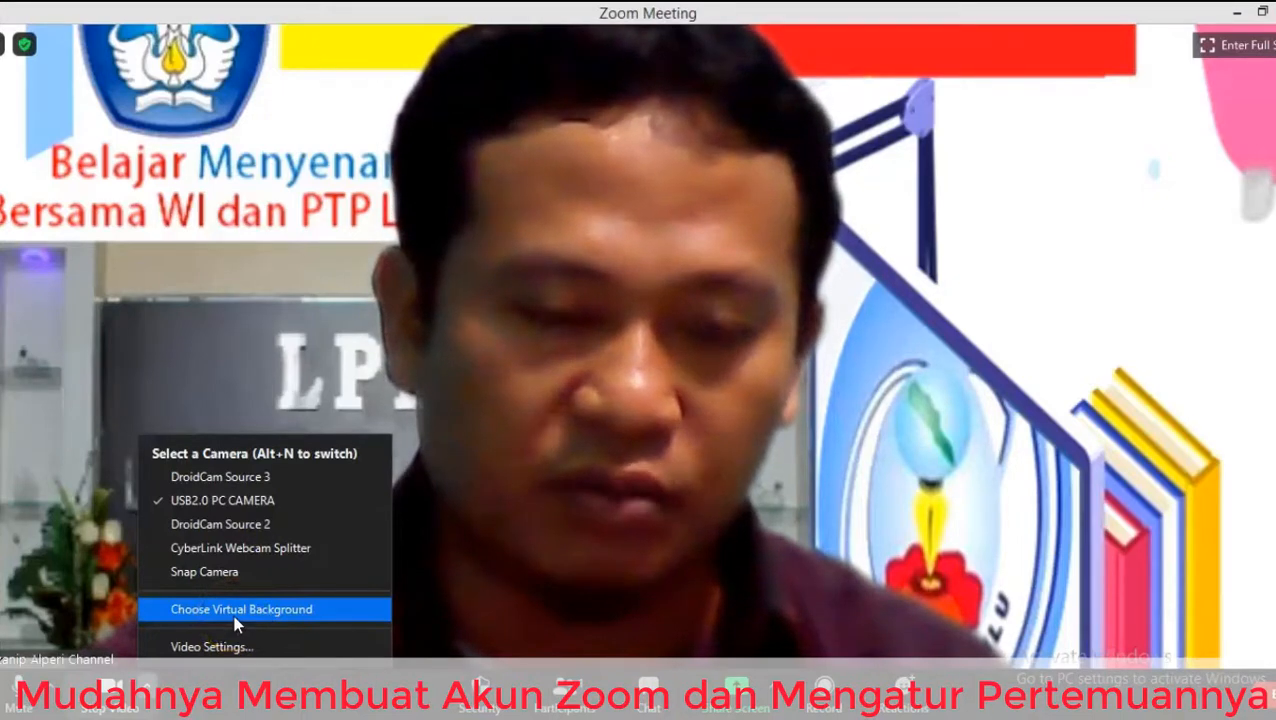
pyautogui.click(237, 621)
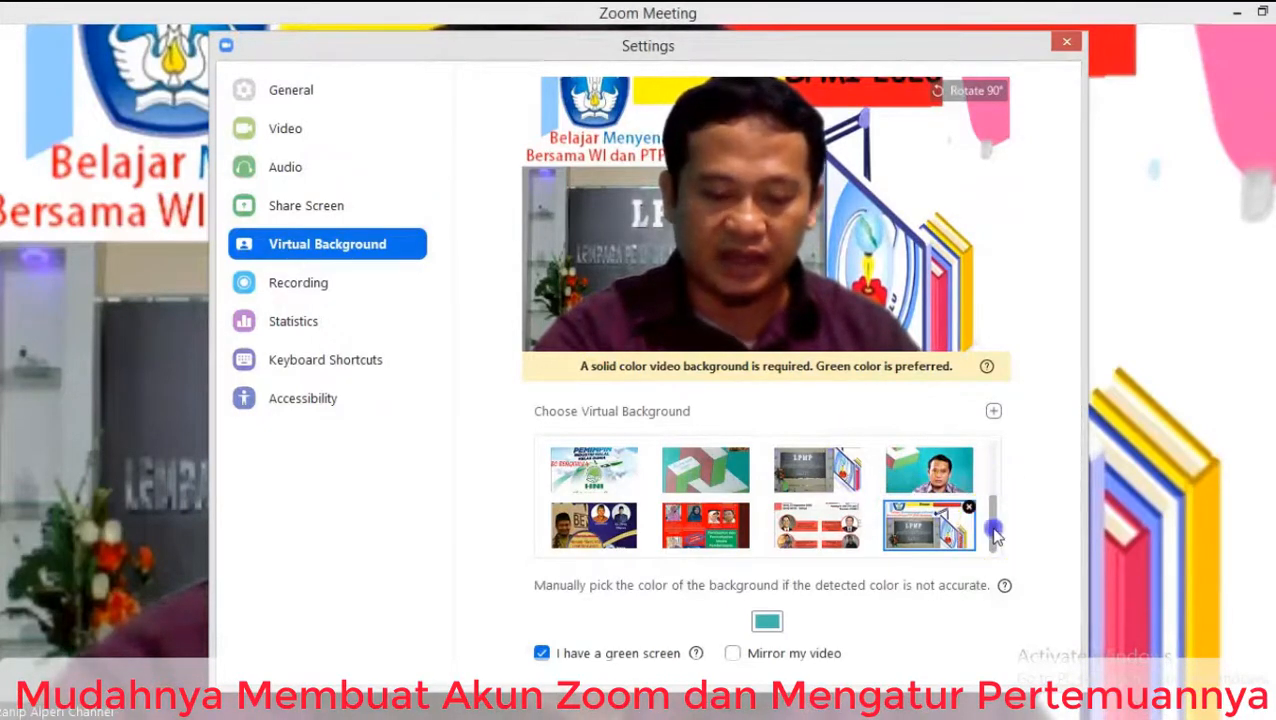
pyautogui.moveTo(996, 537); pyautogui.dragTo(996, 458)
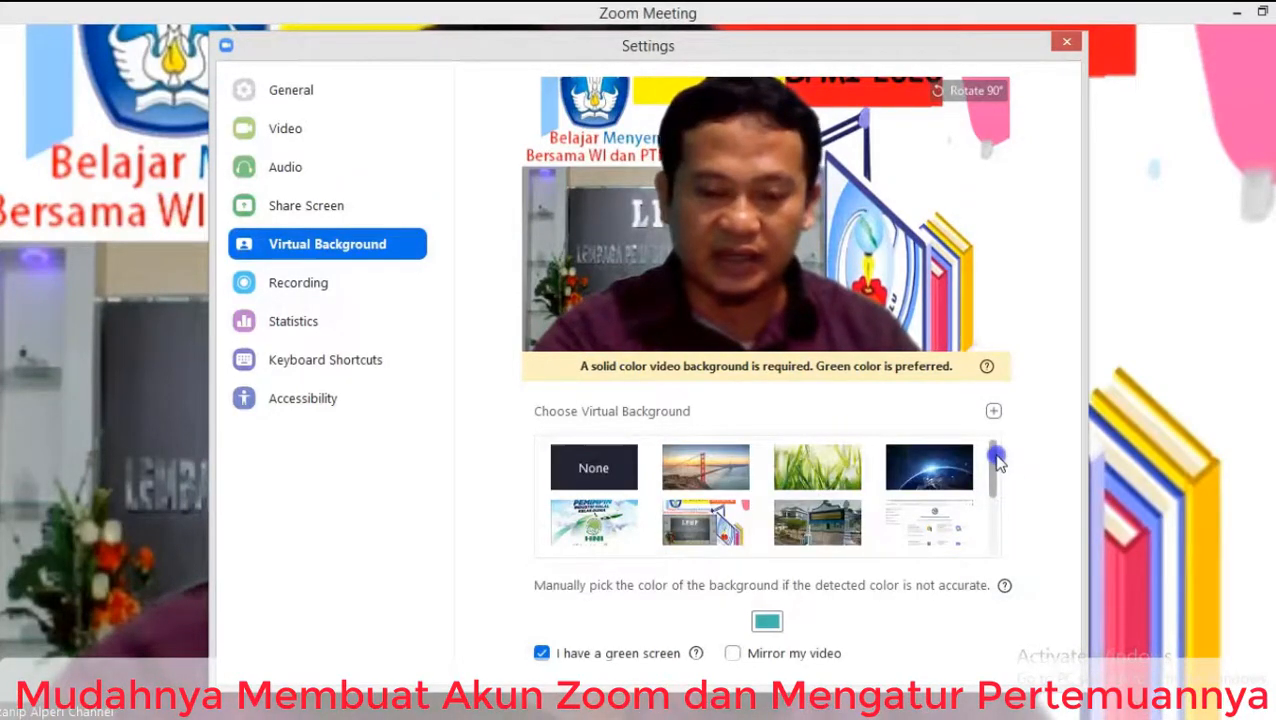
pyautogui.click(594, 466)
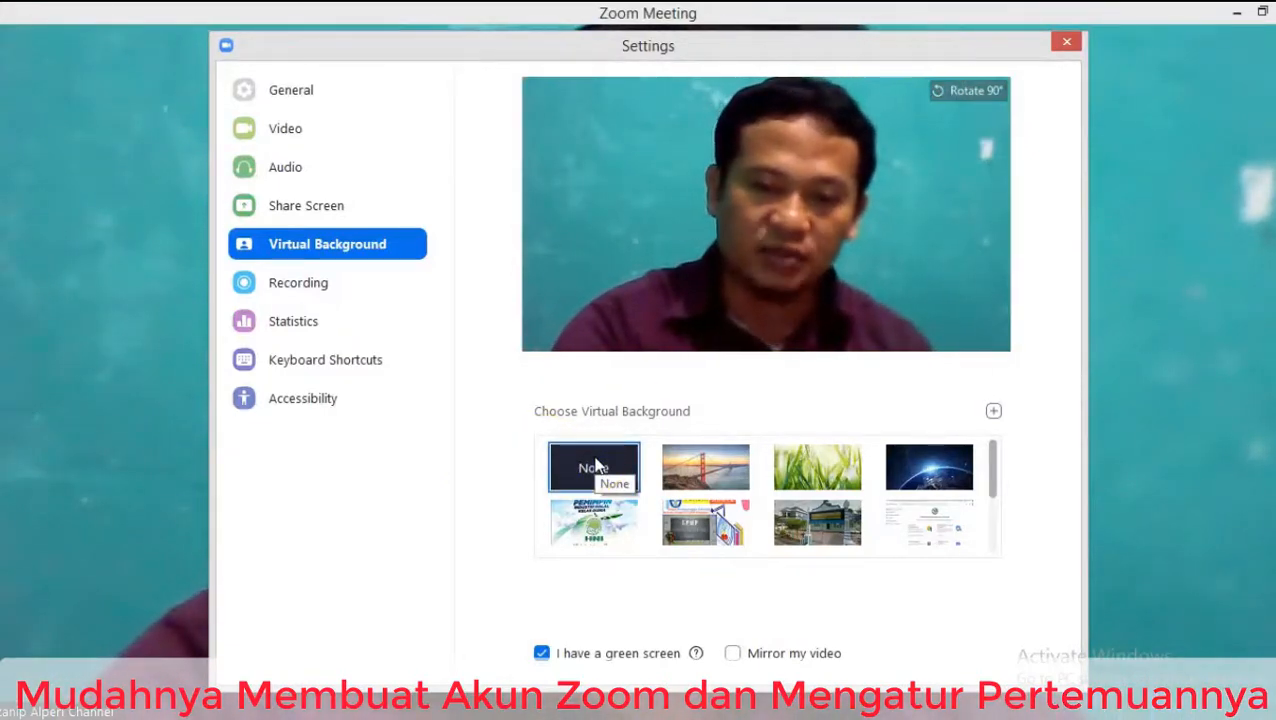
pyautogui.click(704, 470)
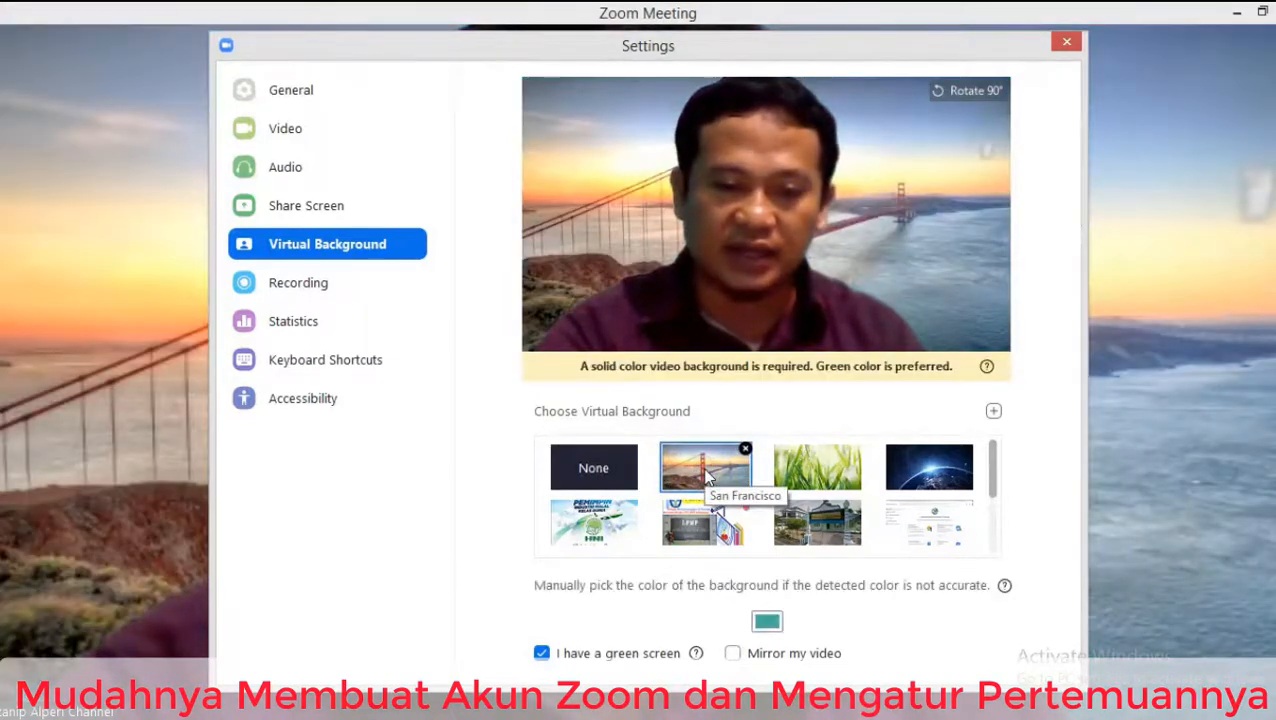
pyautogui.click(804, 476)
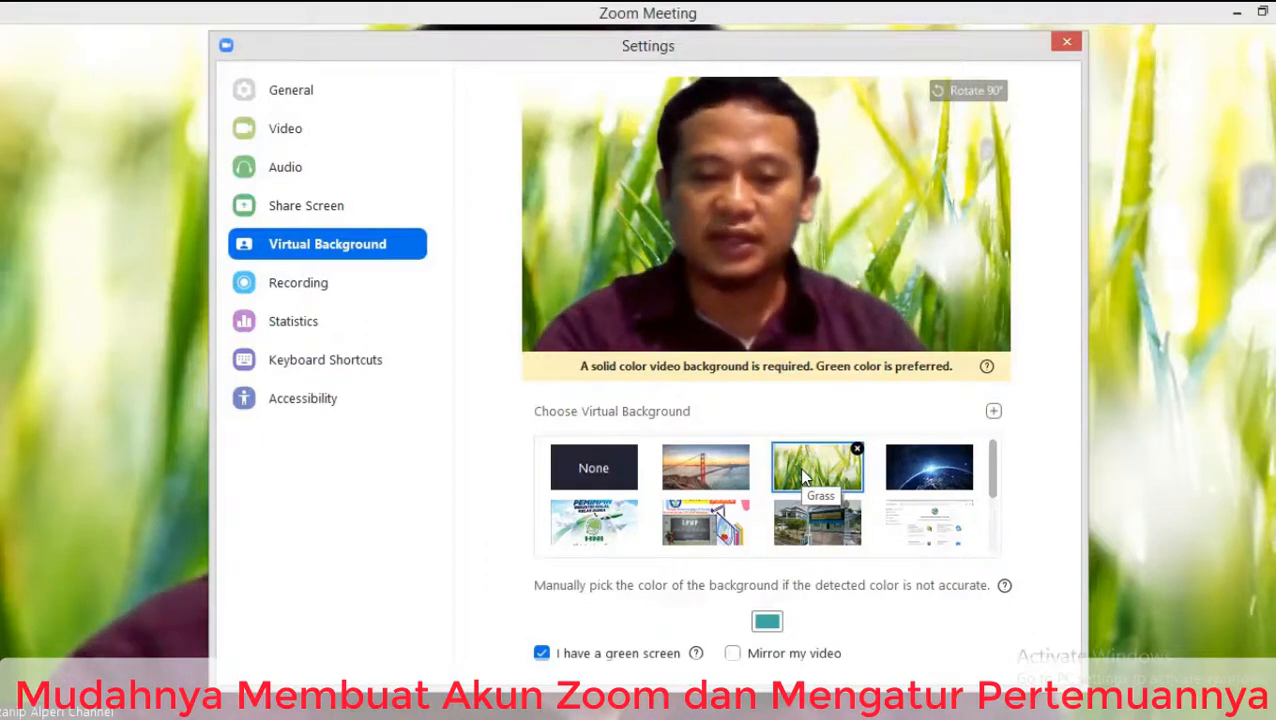
pyautogui.click(926, 472)
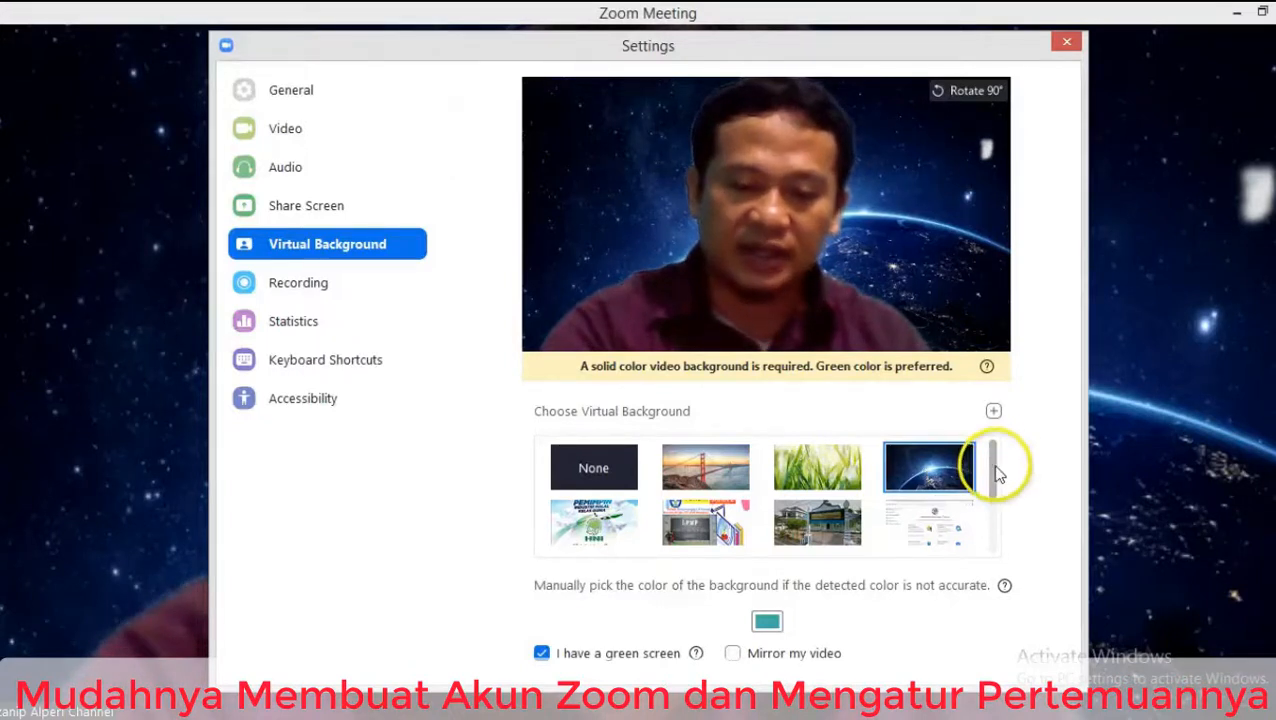
# Apply the SPMI image as the virtual background and close Settings.
pyautogui.moveTo(995, 472); pyautogui.dragTo(988, 531)
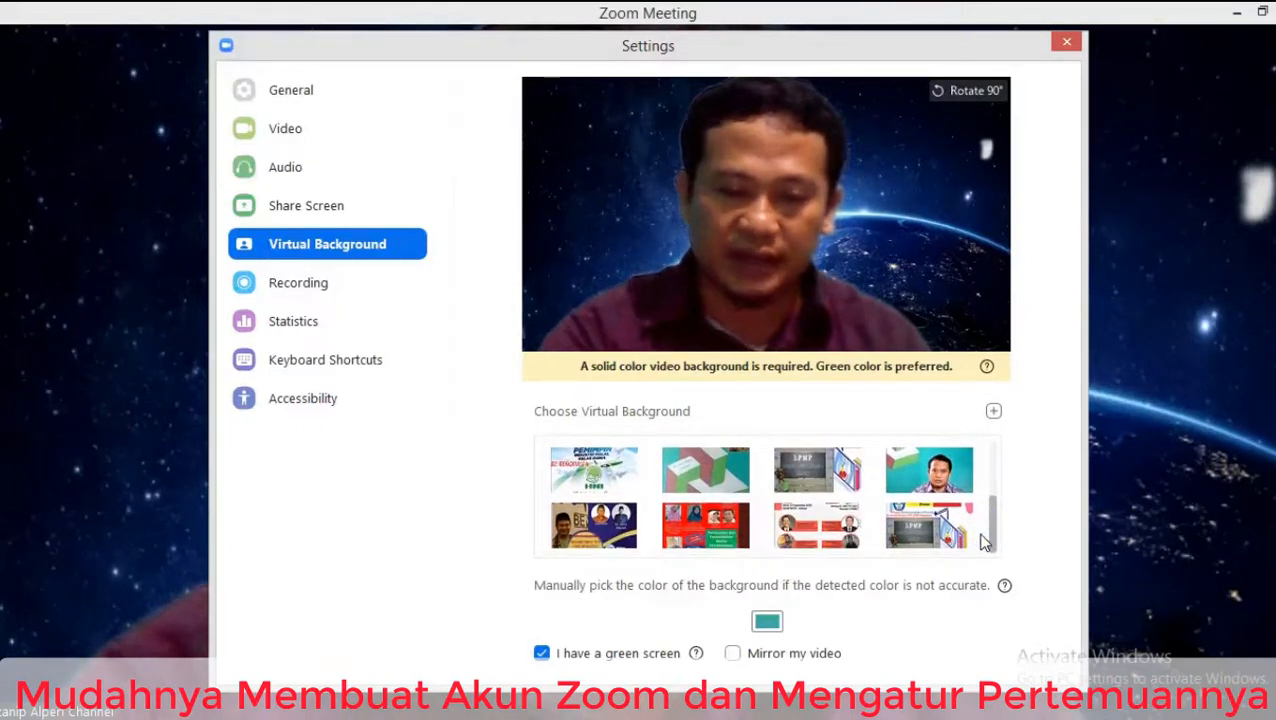
pyautogui.click(948, 535)
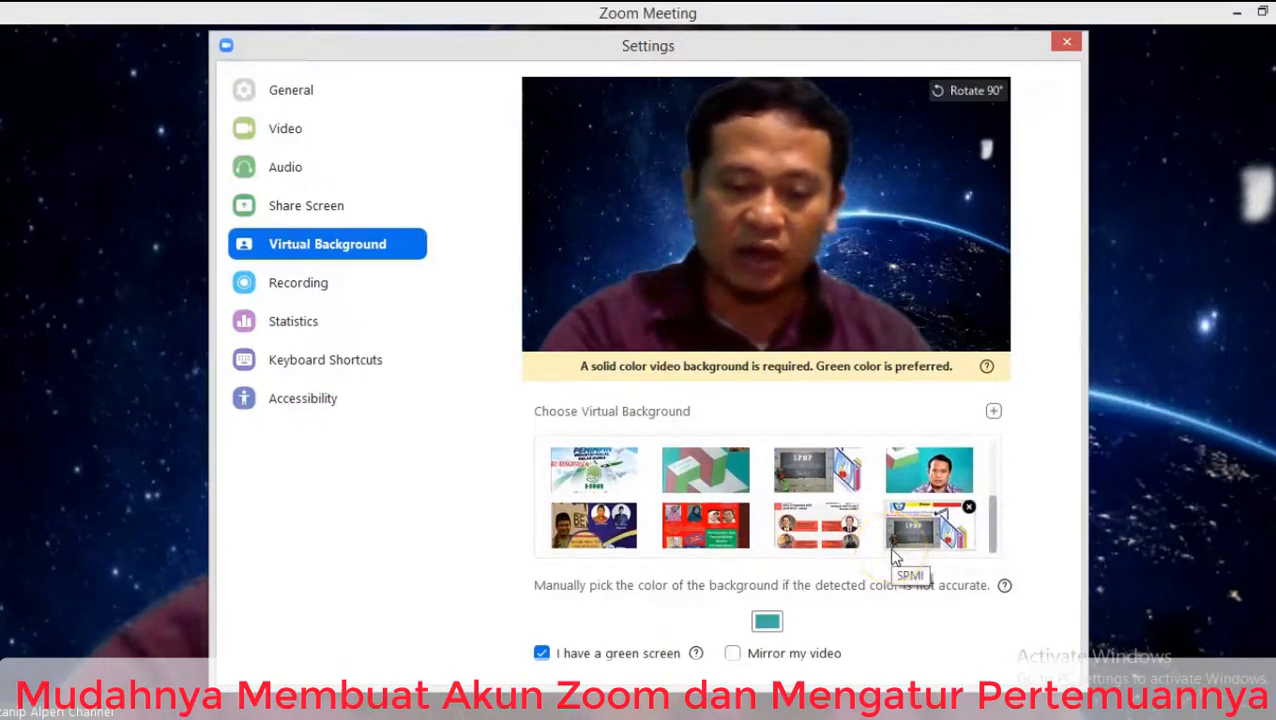
pyautogui.click(926, 540)
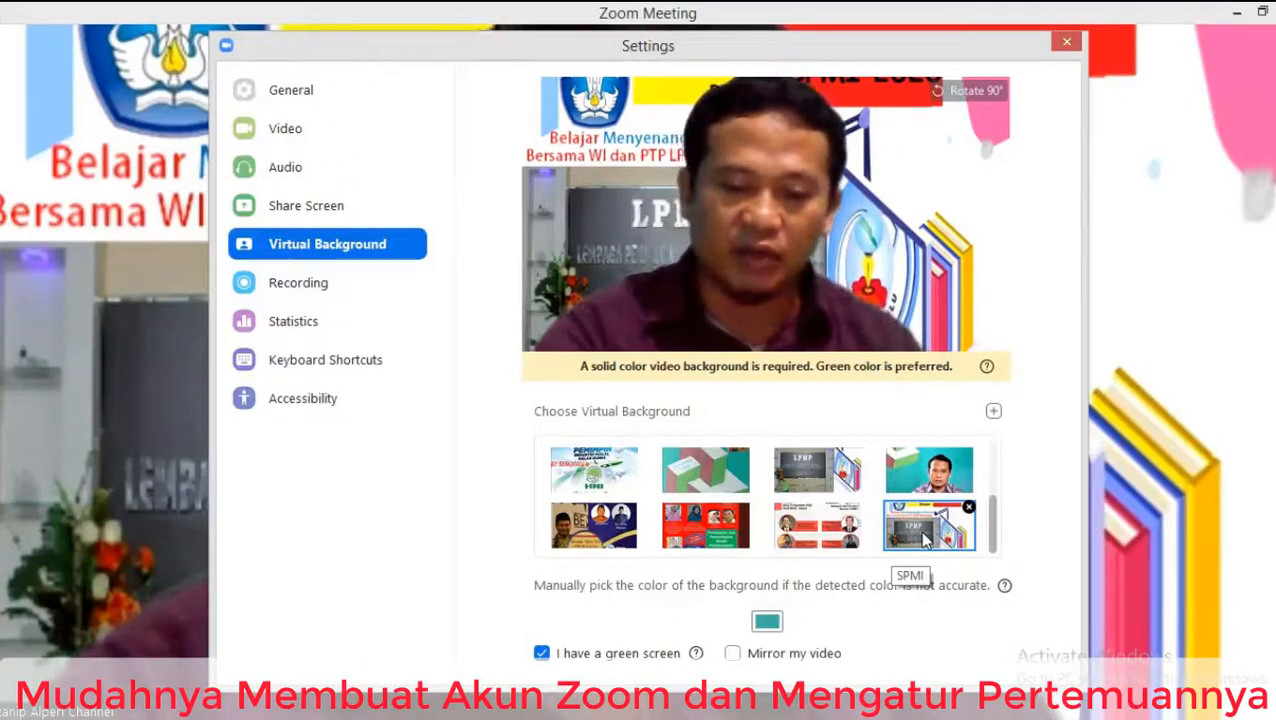
pyautogui.click(1066, 45)
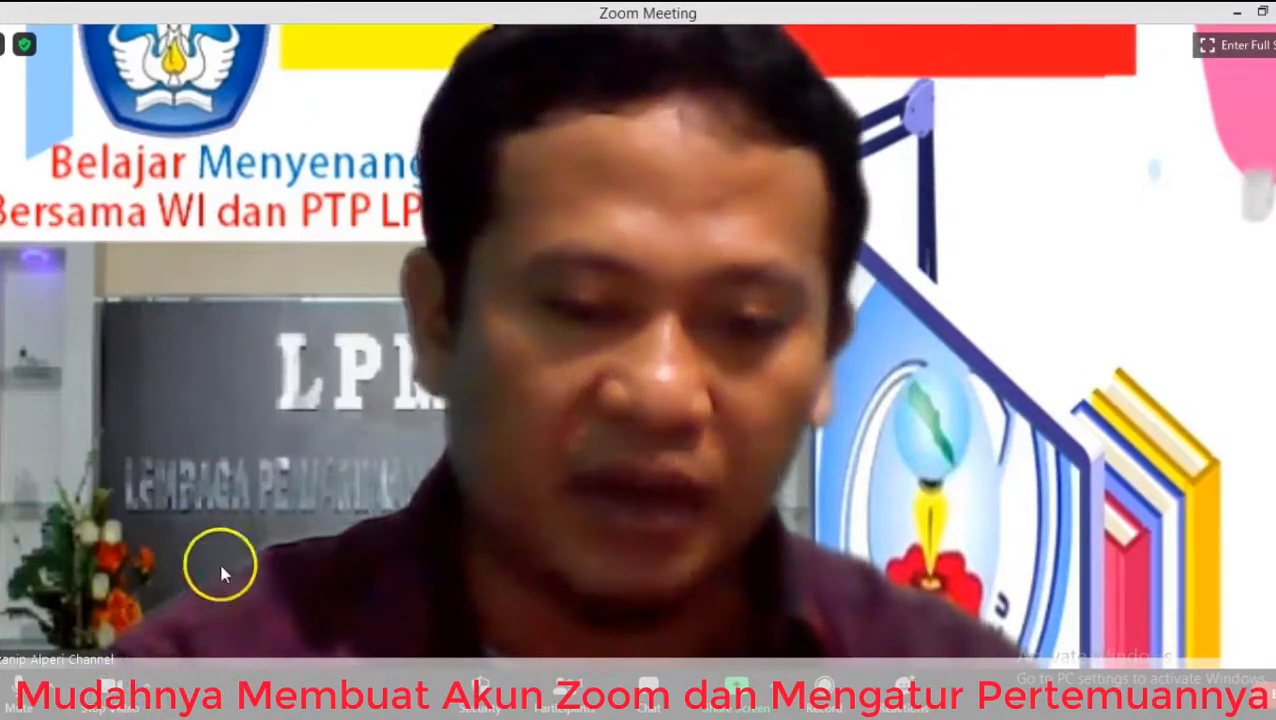
# Glance at the Security menu, then open the Participants list showing only the host.
pyautogui.click(486, 698)
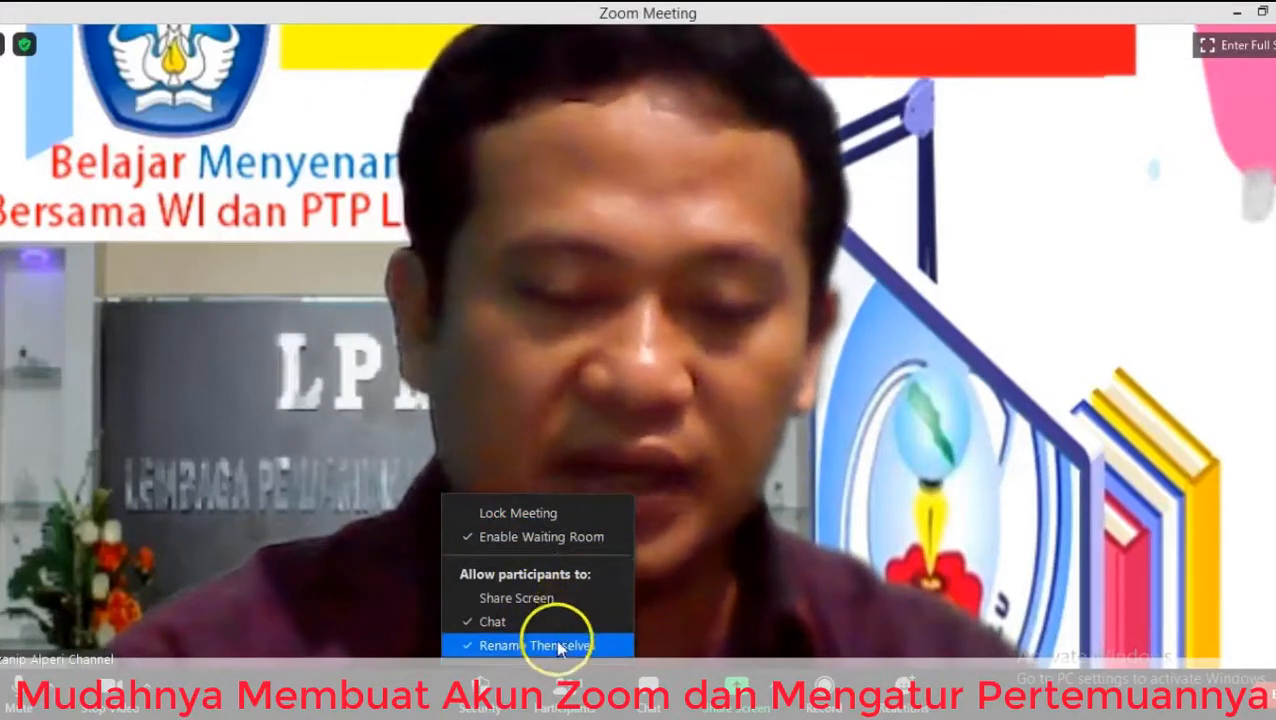
pyautogui.click(399, 686)
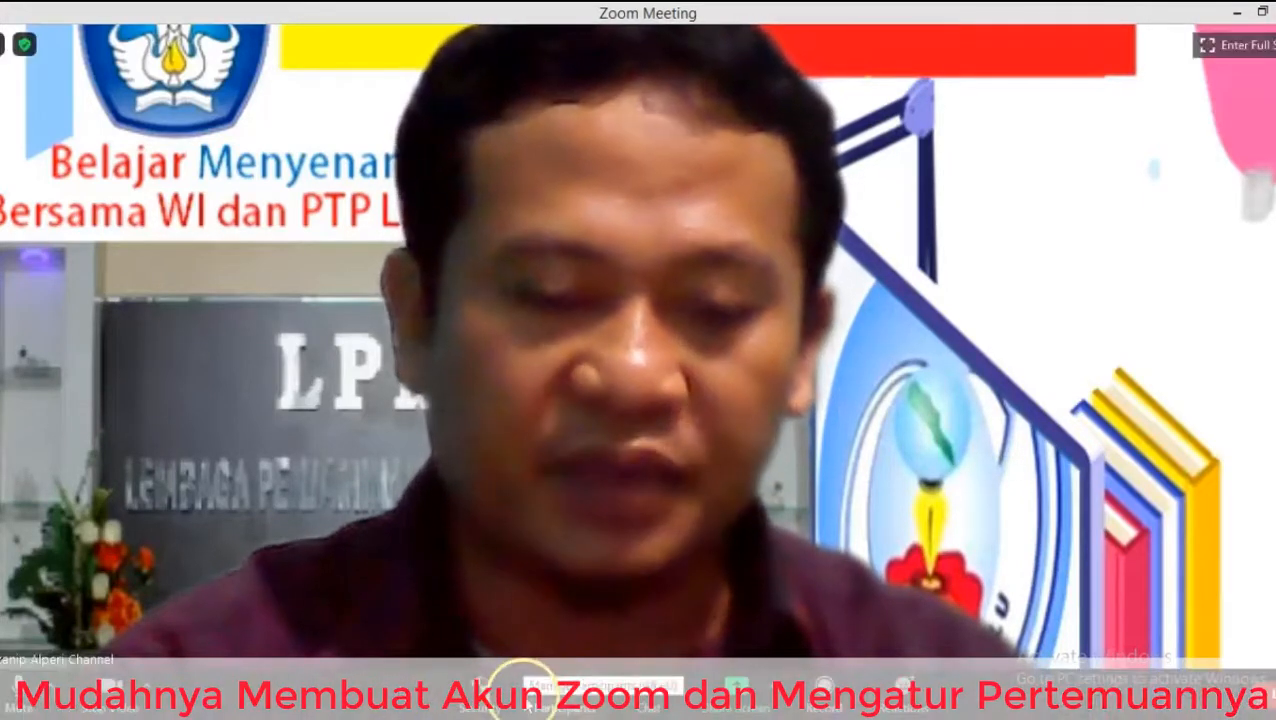
pyautogui.click(524, 686)
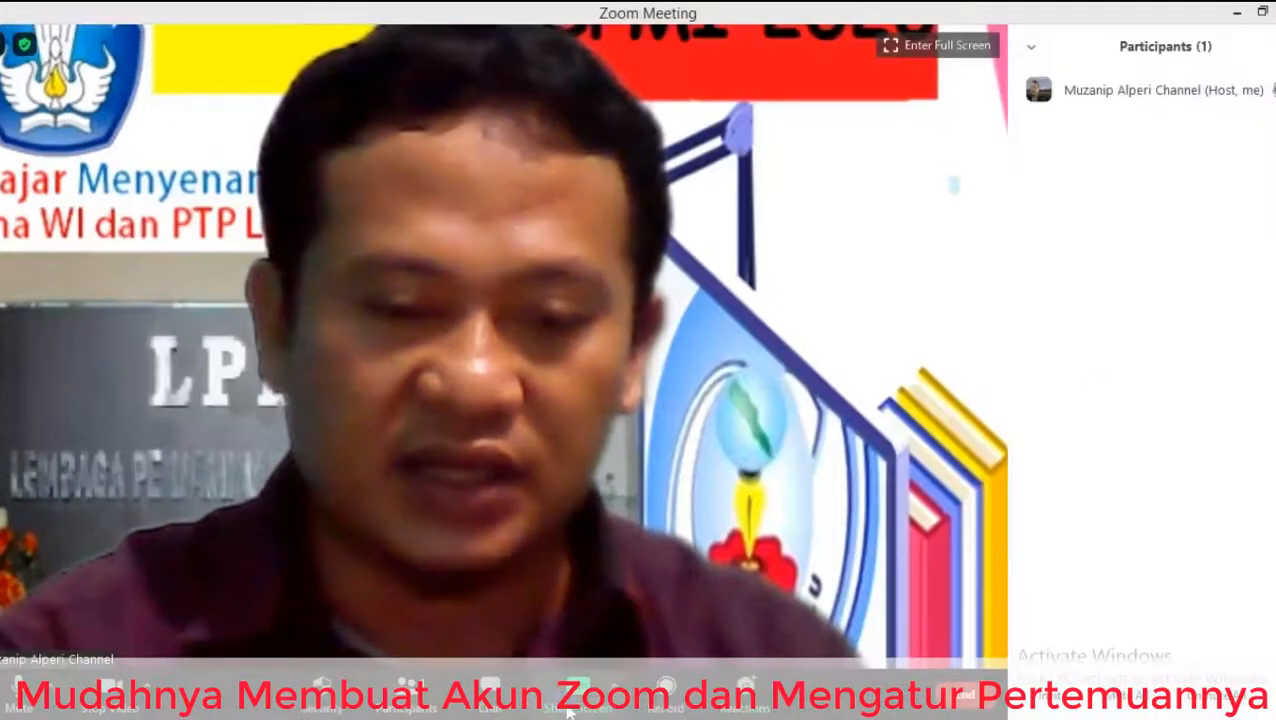
pyautogui.click(410, 690)
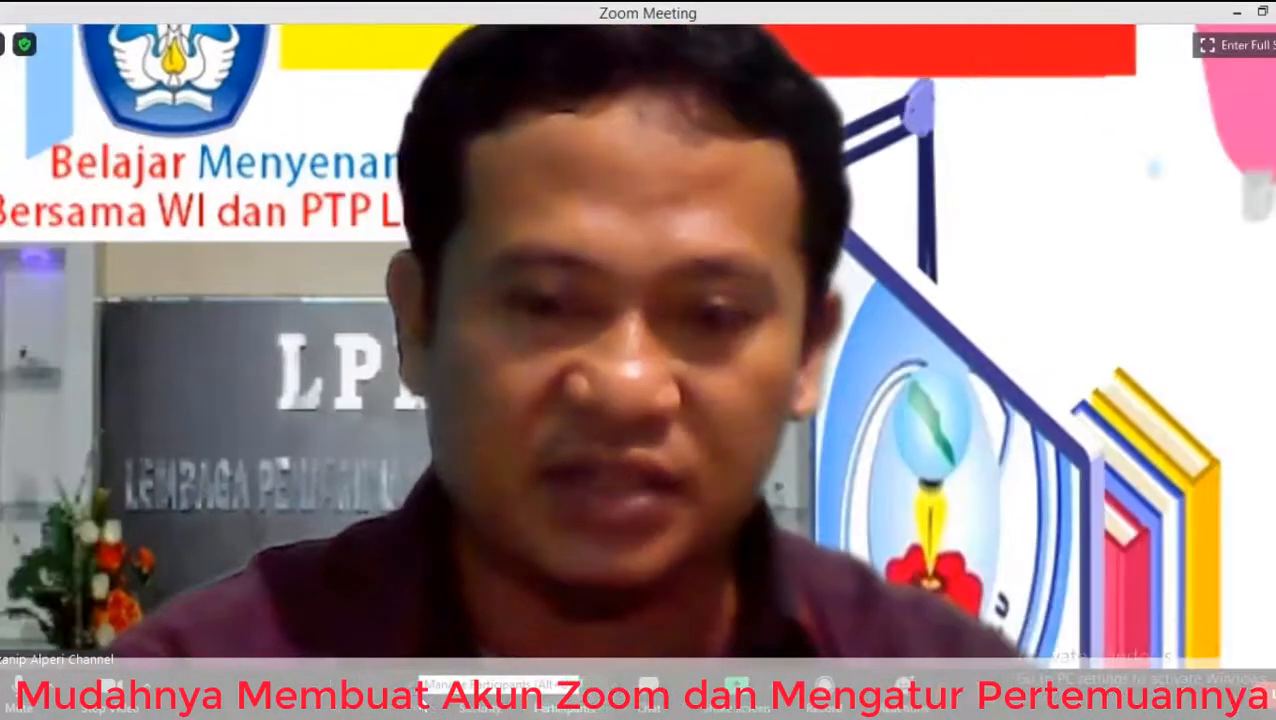
pyautogui.click(556, 690)
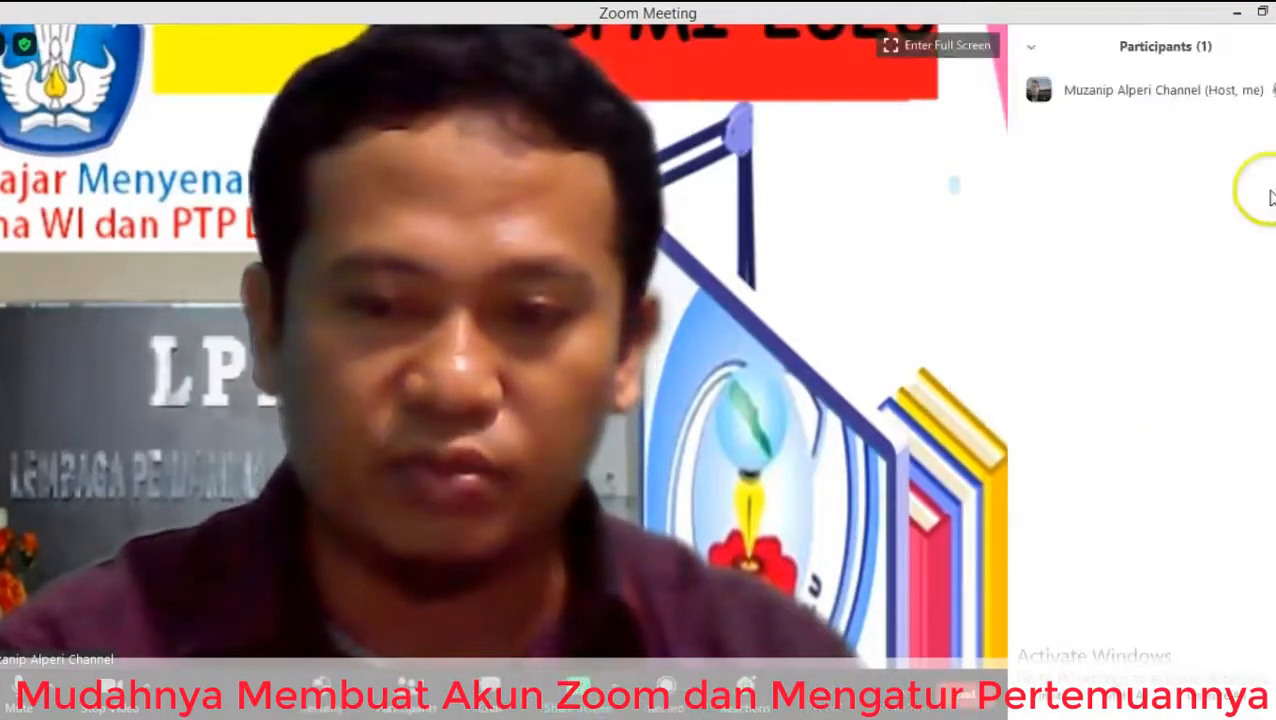
pyautogui.moveTo(1264, 88)
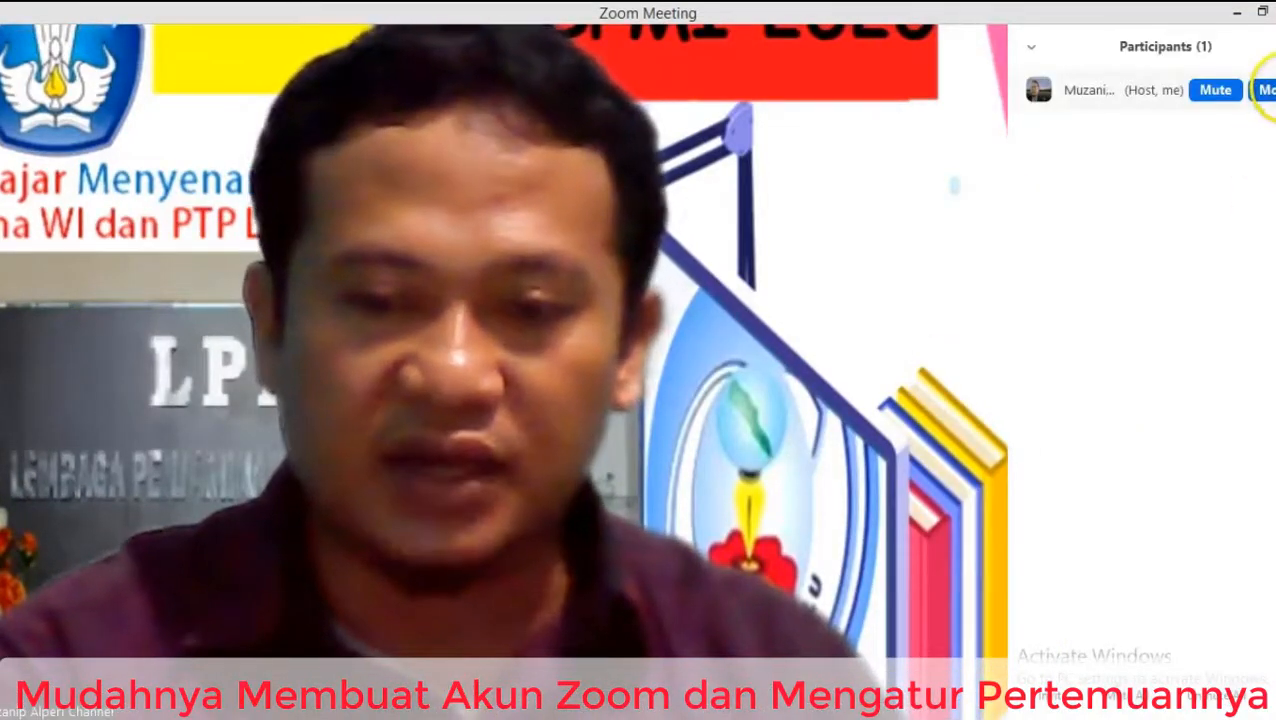